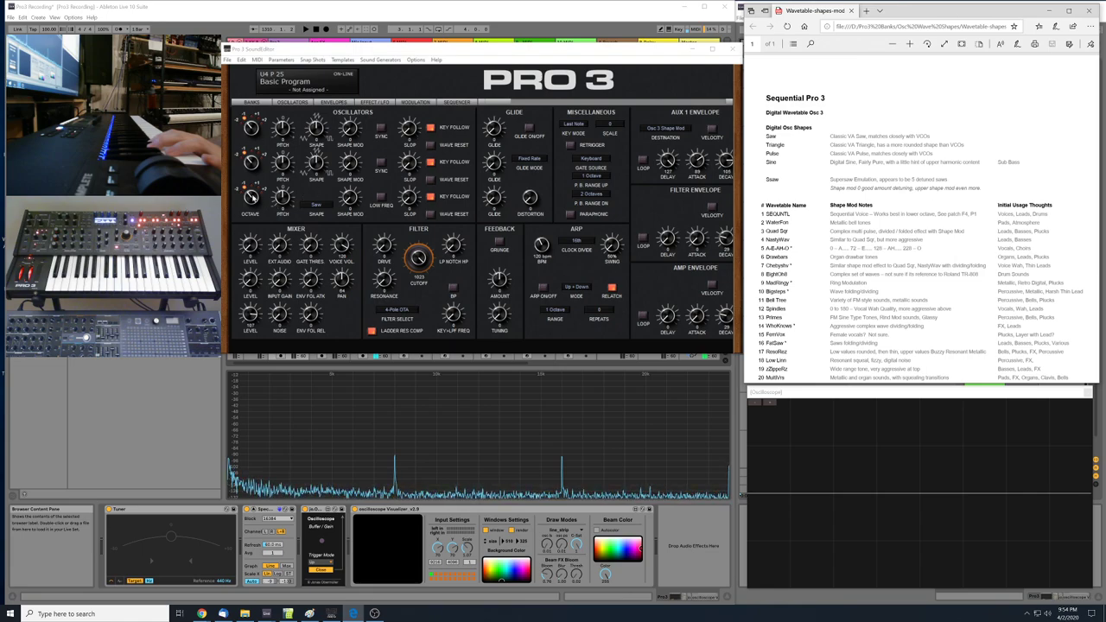
- Select Saw as oscillator 3's shape and widen the Pro 3 editor window to reveal the full envelope sections
click(316, 206)
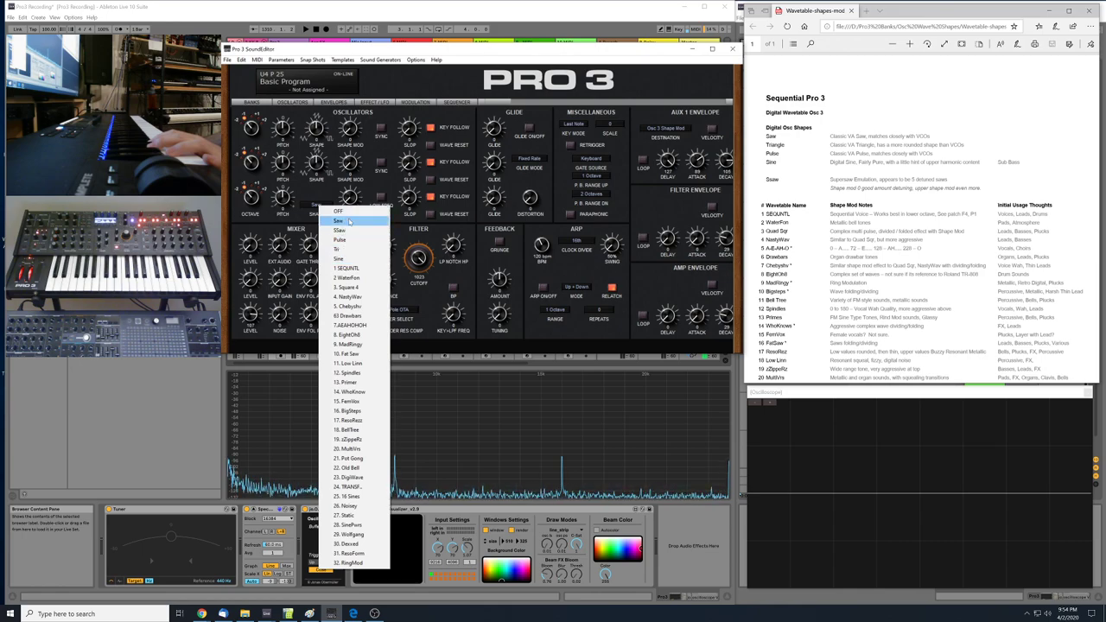
click(348, 223)
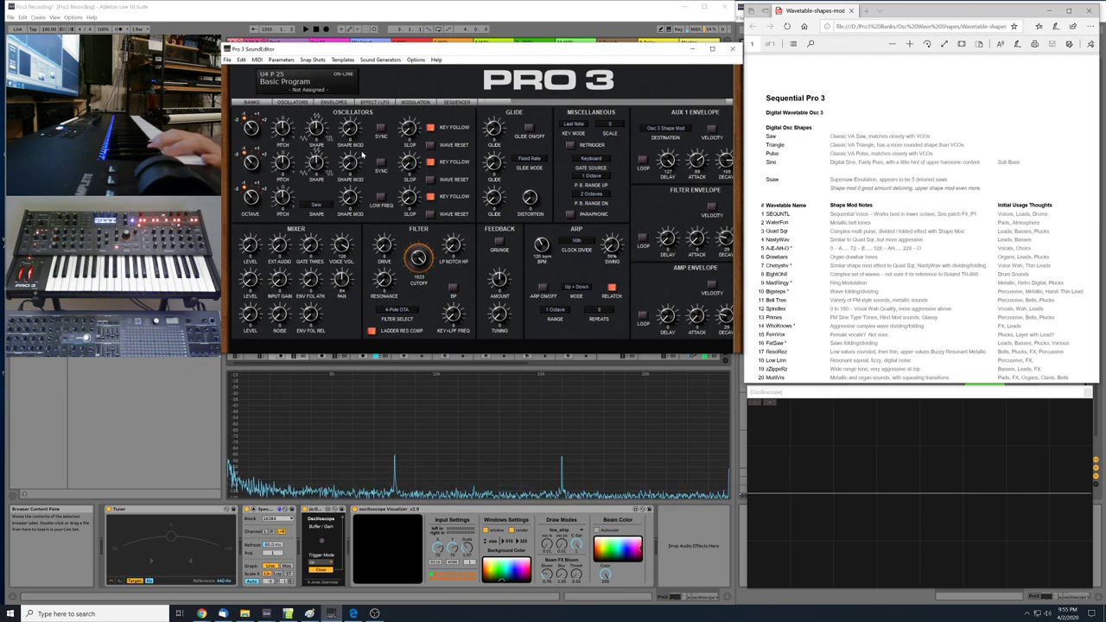
drag(743, 135, 853, 135)
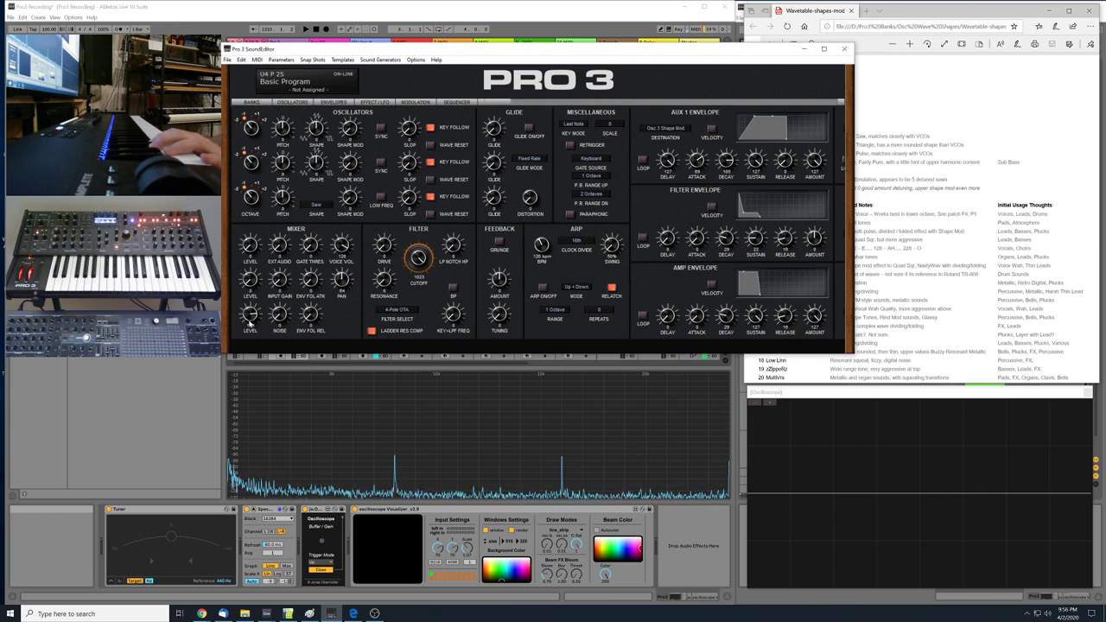
- Raise oscillator 1's mixer level to 112 and set oscillator 3's shape to Pulse
drag(250, 245, 261, 212)
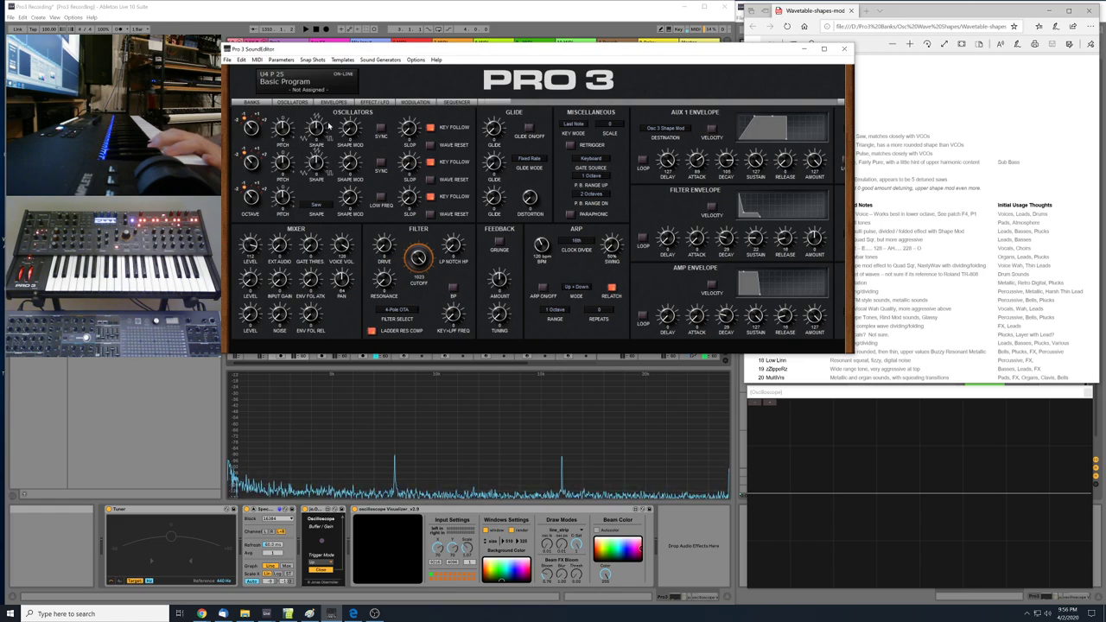
click(317, 205)
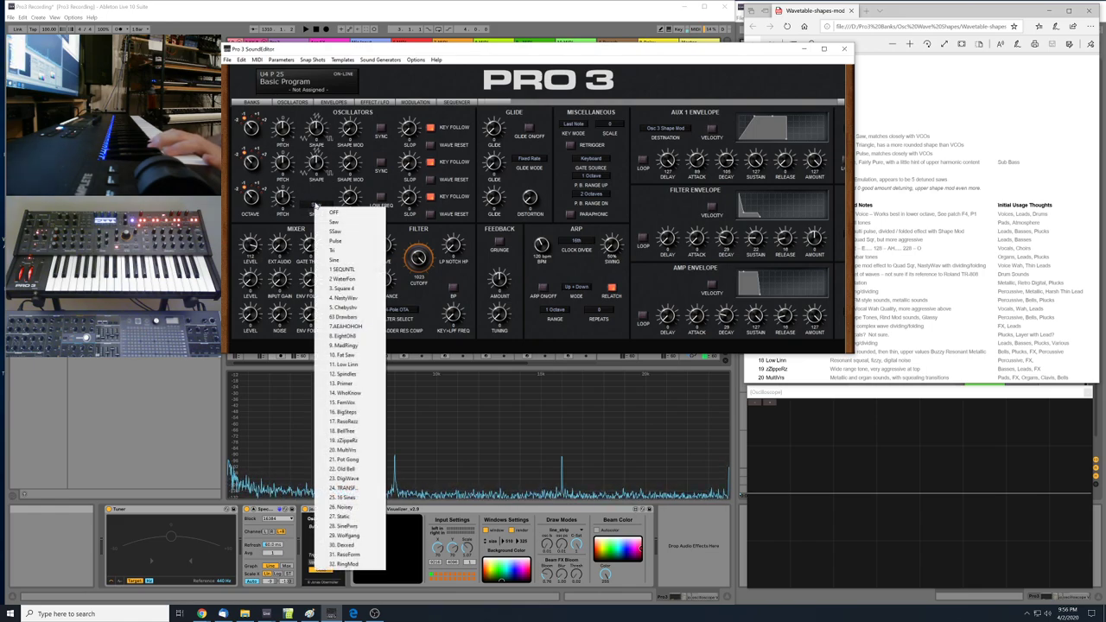
click(342, 243)
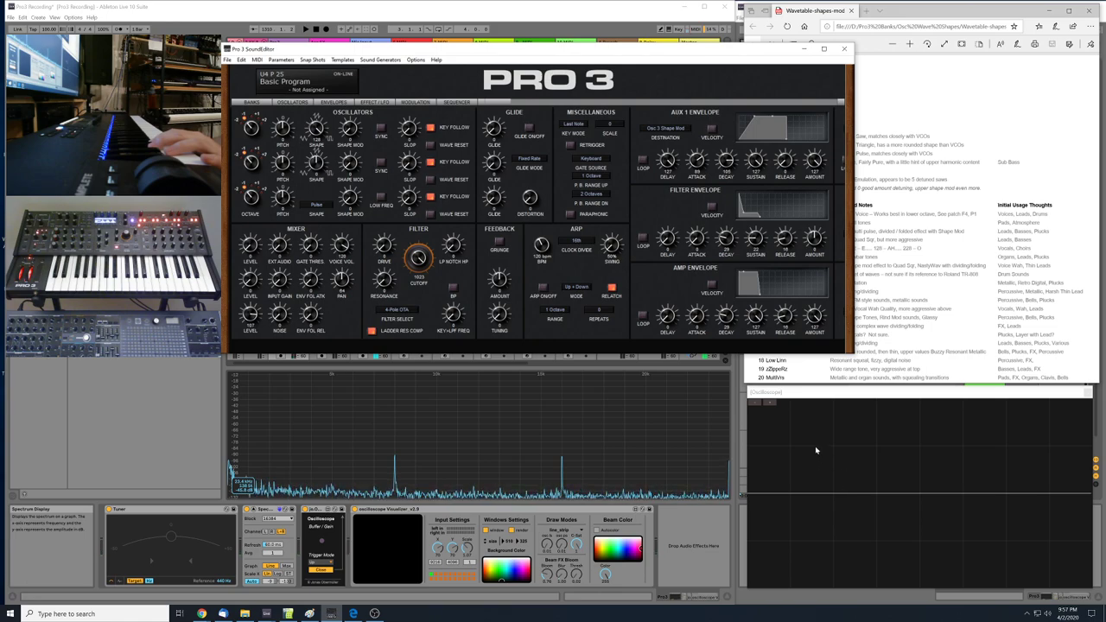
scroll(261, 330, up, 2)
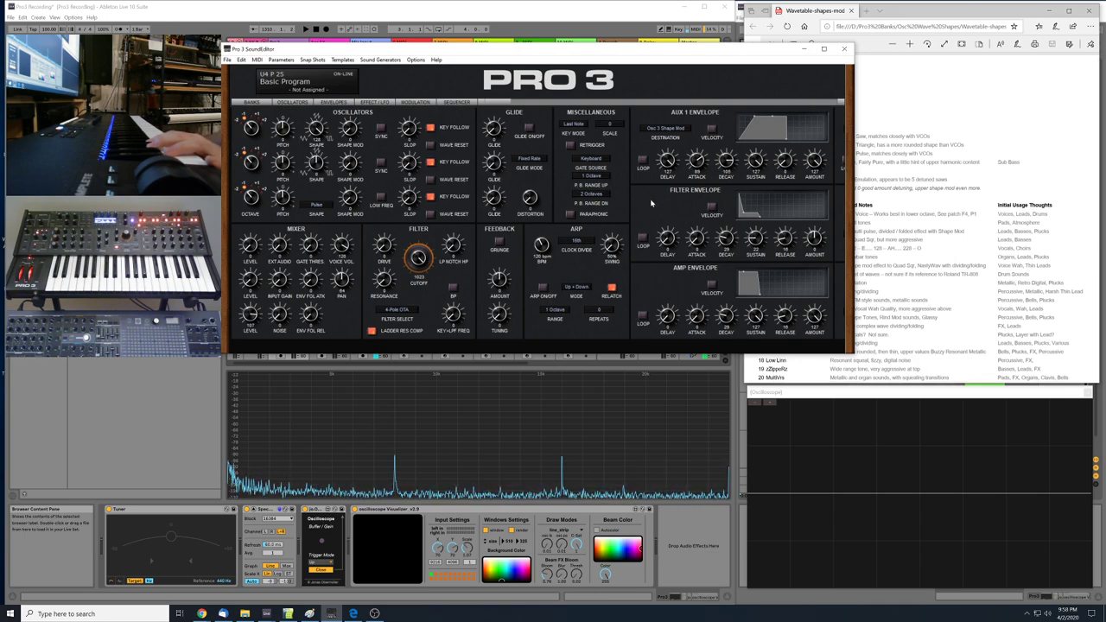
- Set oscillator 3's shape to Tri and reset its mixer level
click(316, 204)
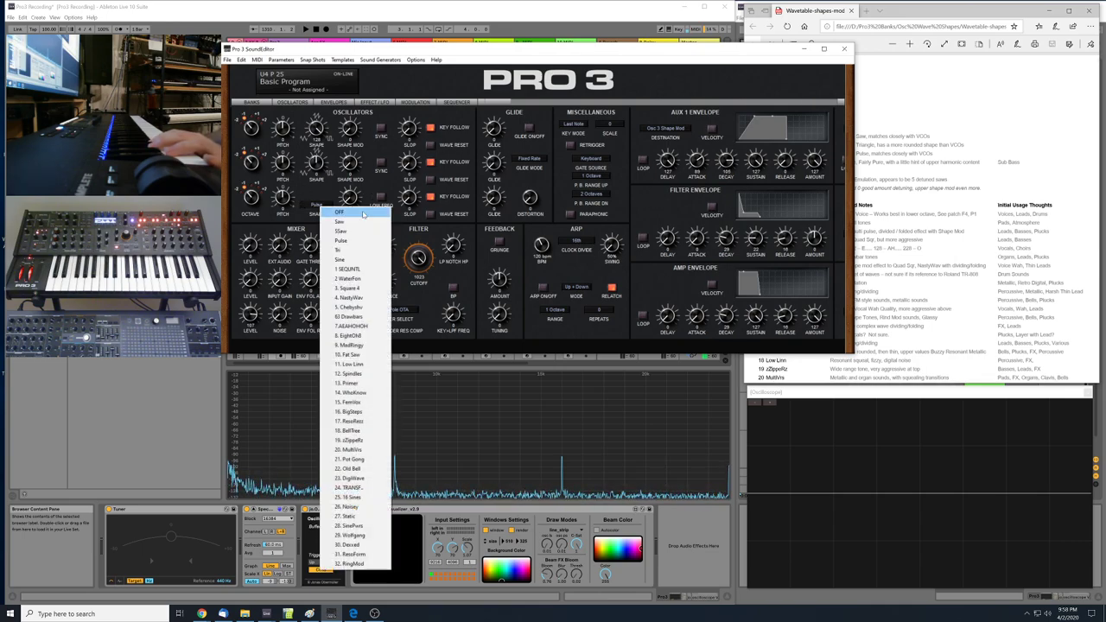
click(345, 252)
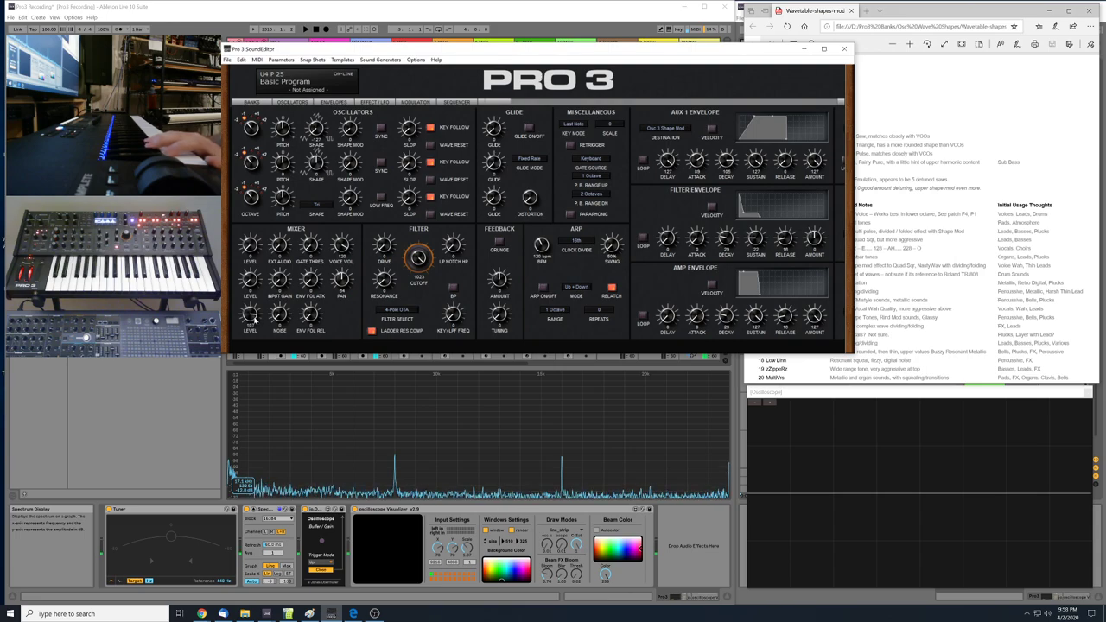
double_click(249, 315)
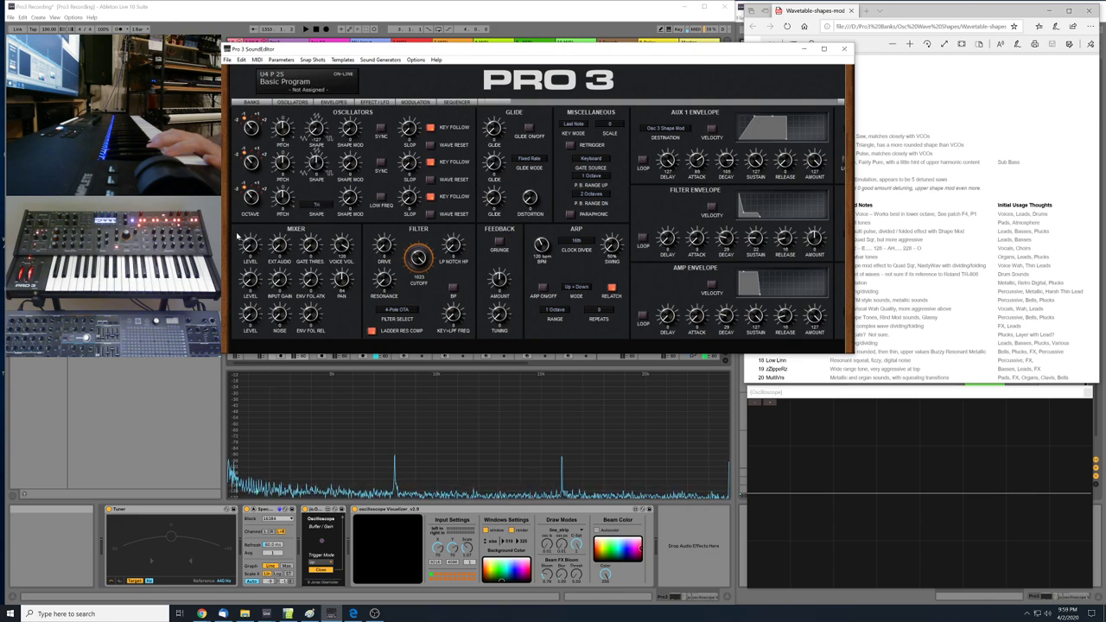
- Set oscillator 3's shape to Sine
click(321, 207)
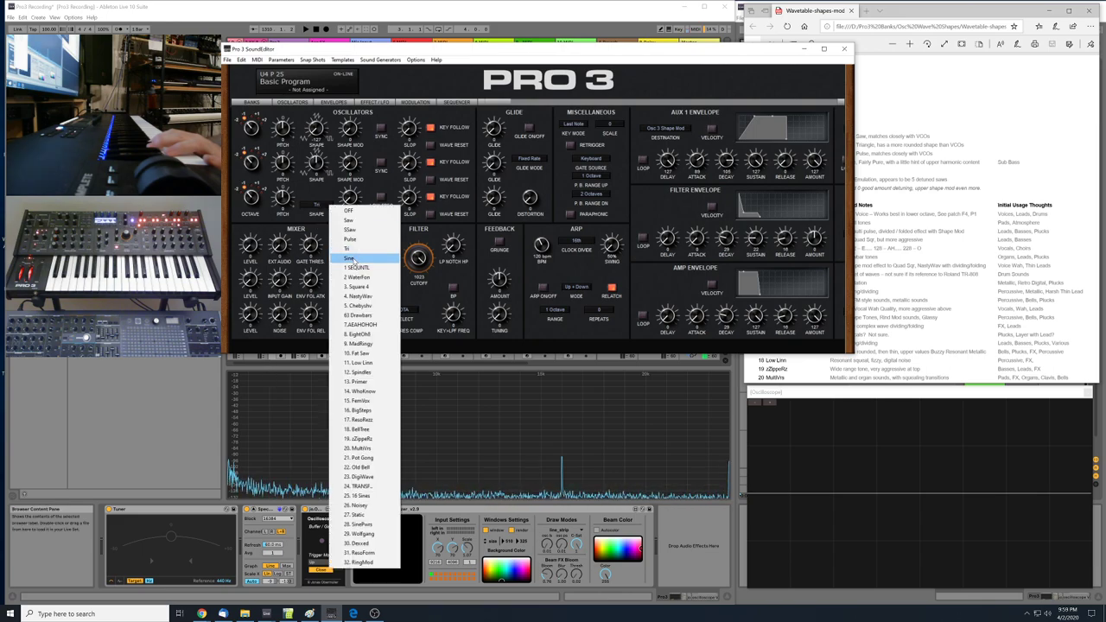
click(349, 258)
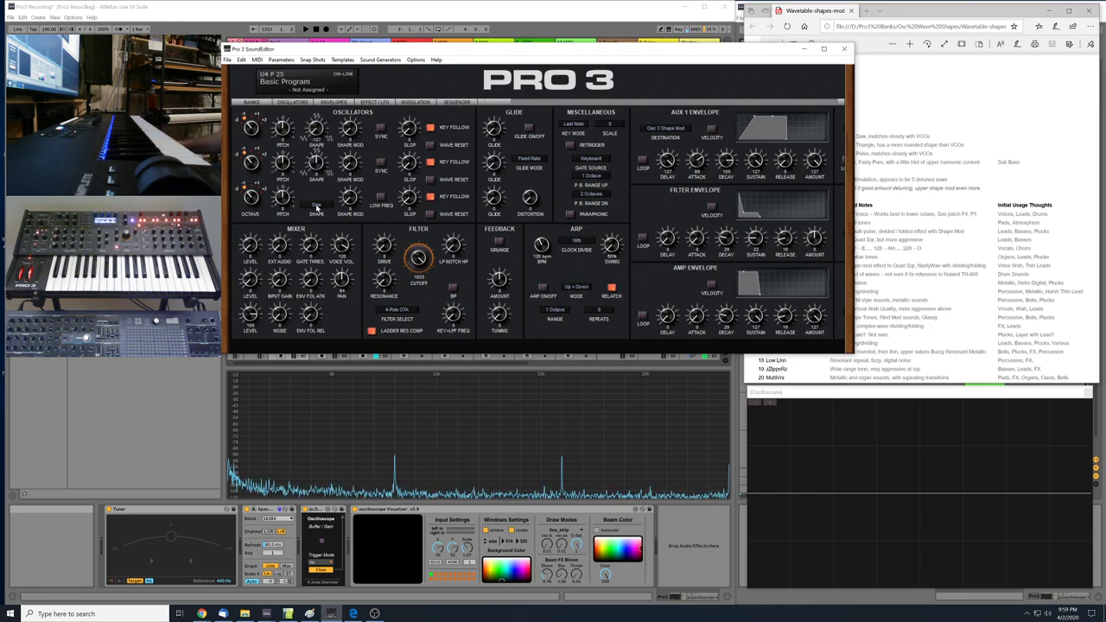
click(317, 207)
click(318, 206)
click(319, 203)
click(320, 200)
click(319, 198)
click(320, 193)
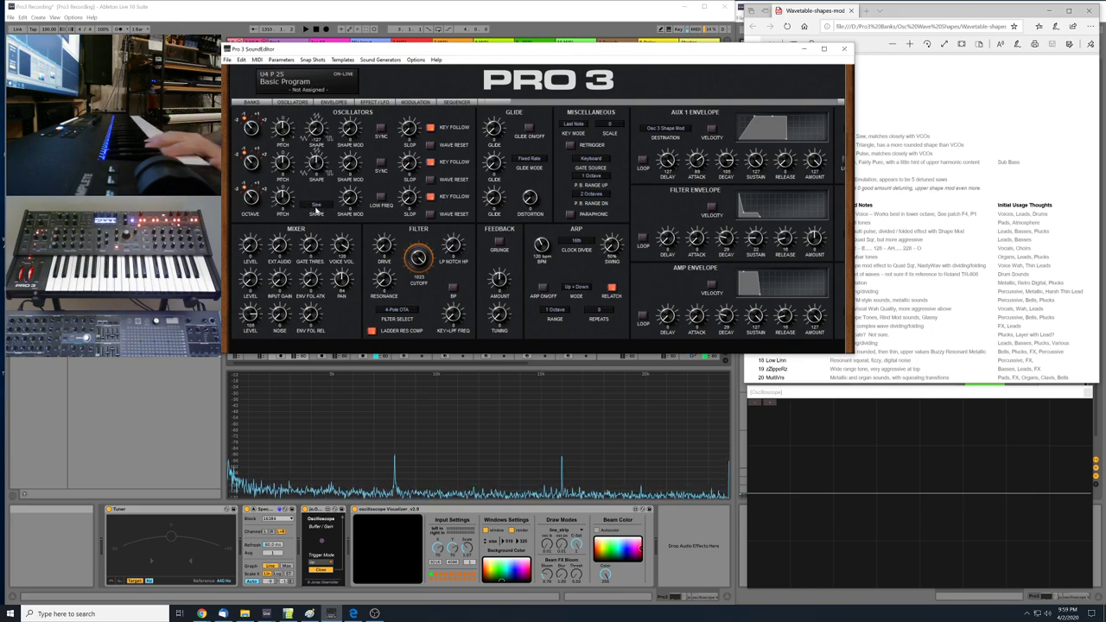
- Set oscillator 3's shape to SSaw and switch the Aux 1 envelope destination to Off
click(317, 210)
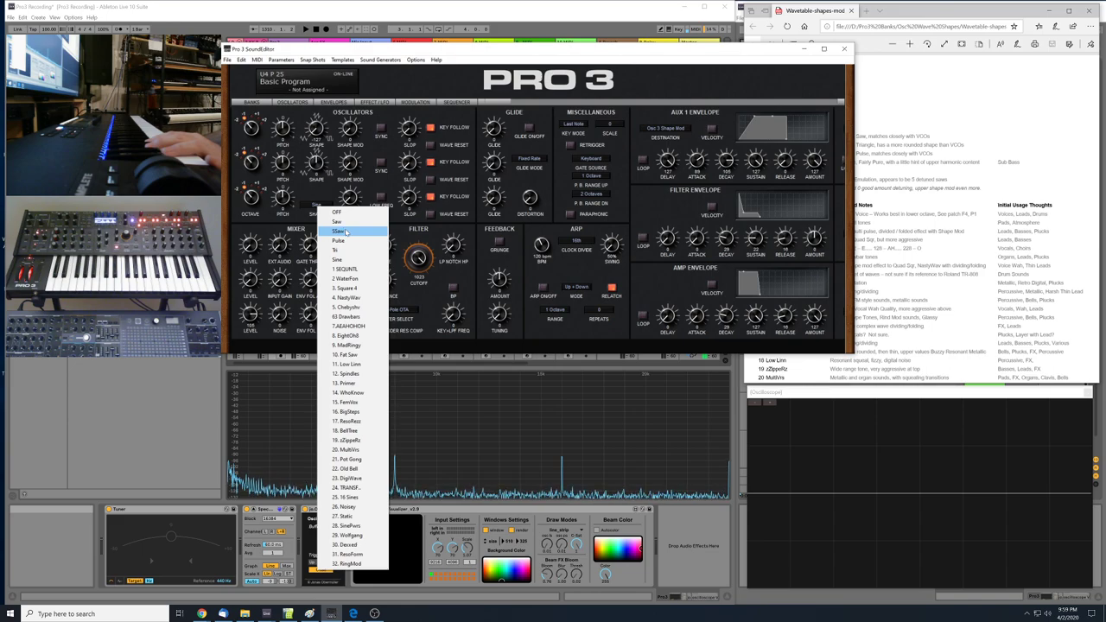
click(346, 232)
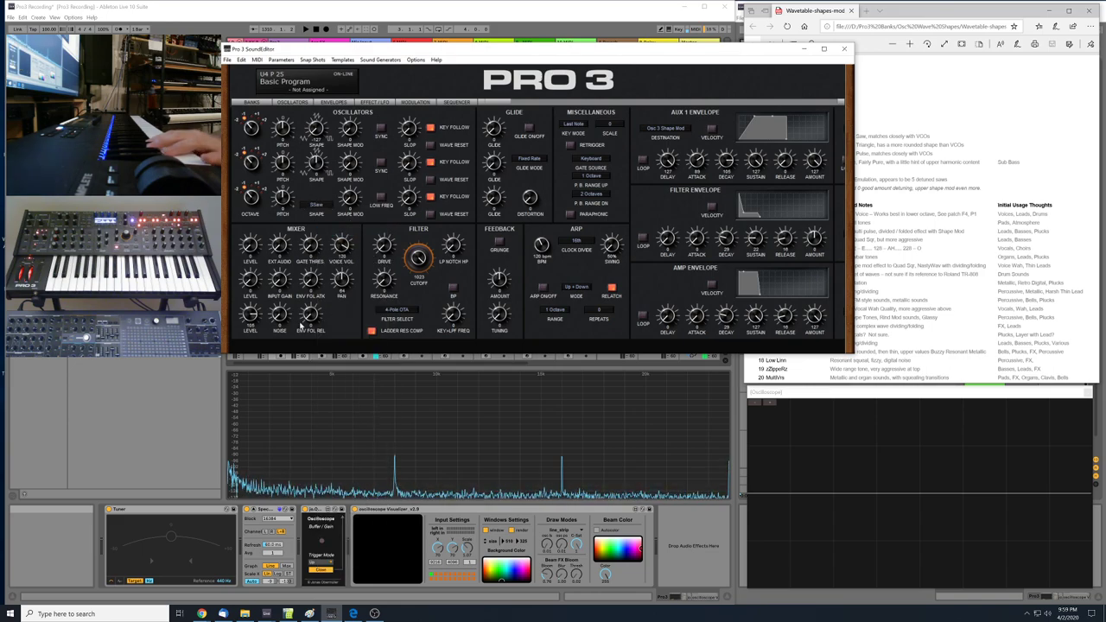
click(668, 130)
click(677, 136)
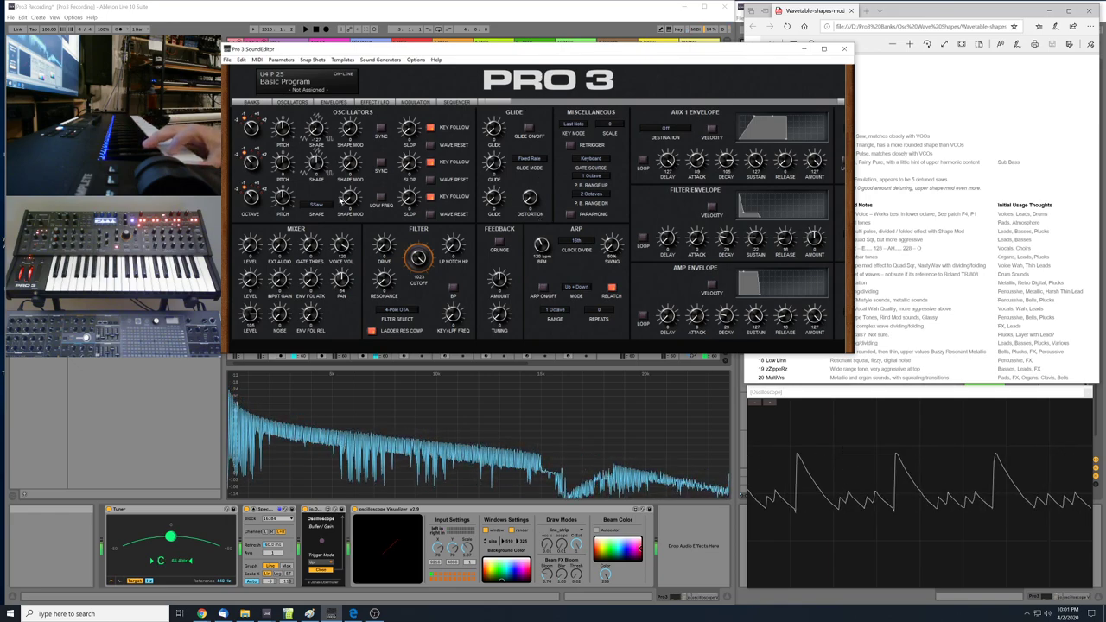
- Set oscillator 3's shape to the 1 SEQUNTL wavetable and route the Aux 1 envelope to Osc 3 Shape Mod
click(315, 207)
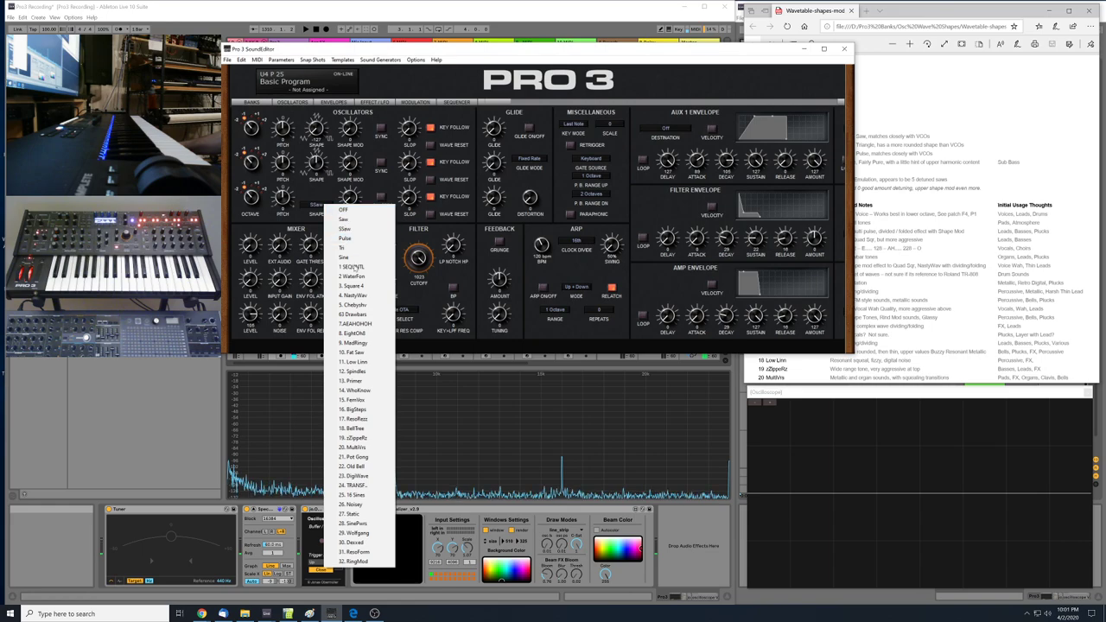
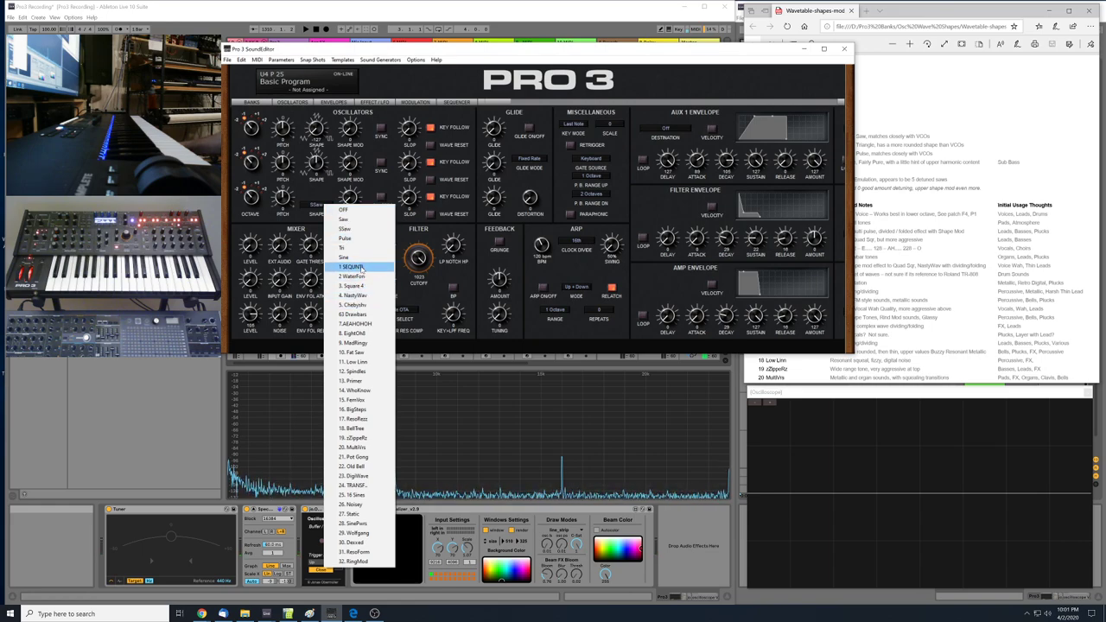
click(353, 267)
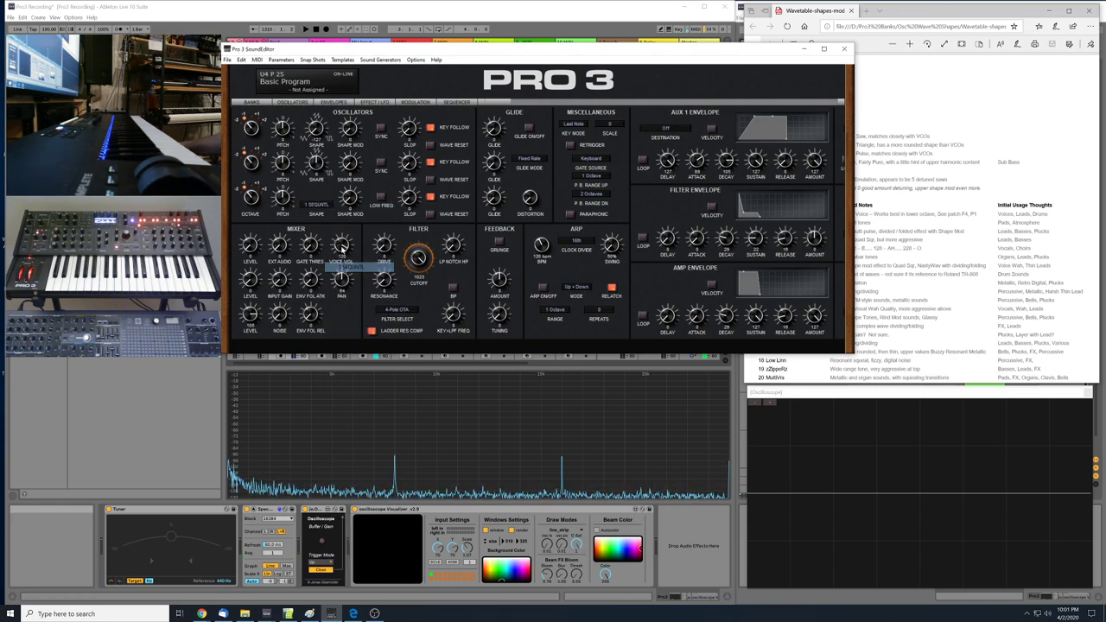
click(670, 128)
mouse_move(704, 143)
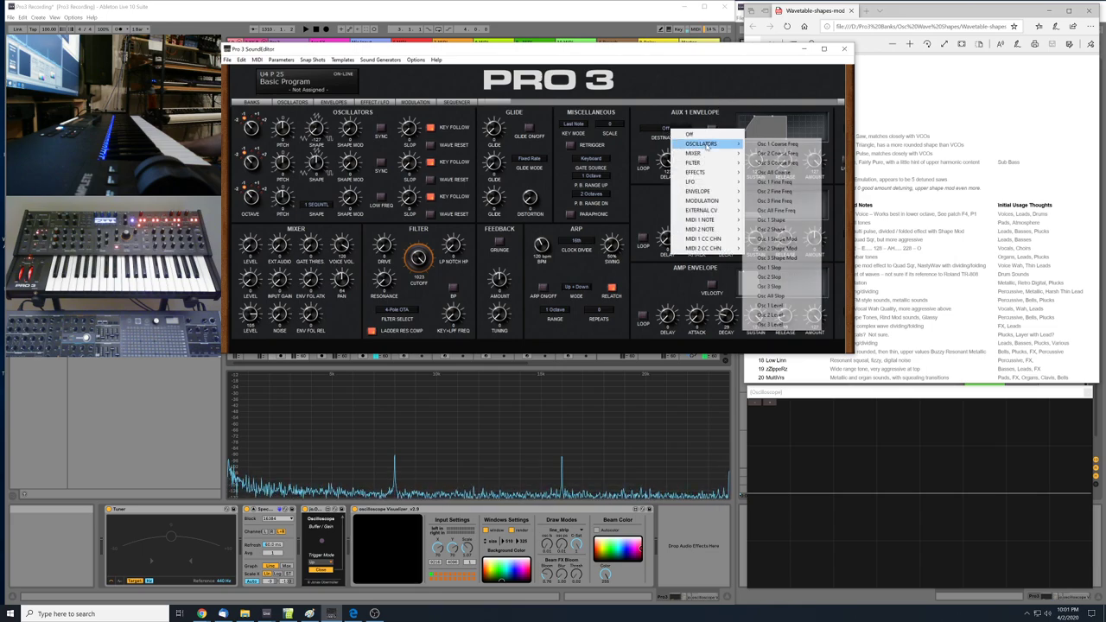
click(777, 258)
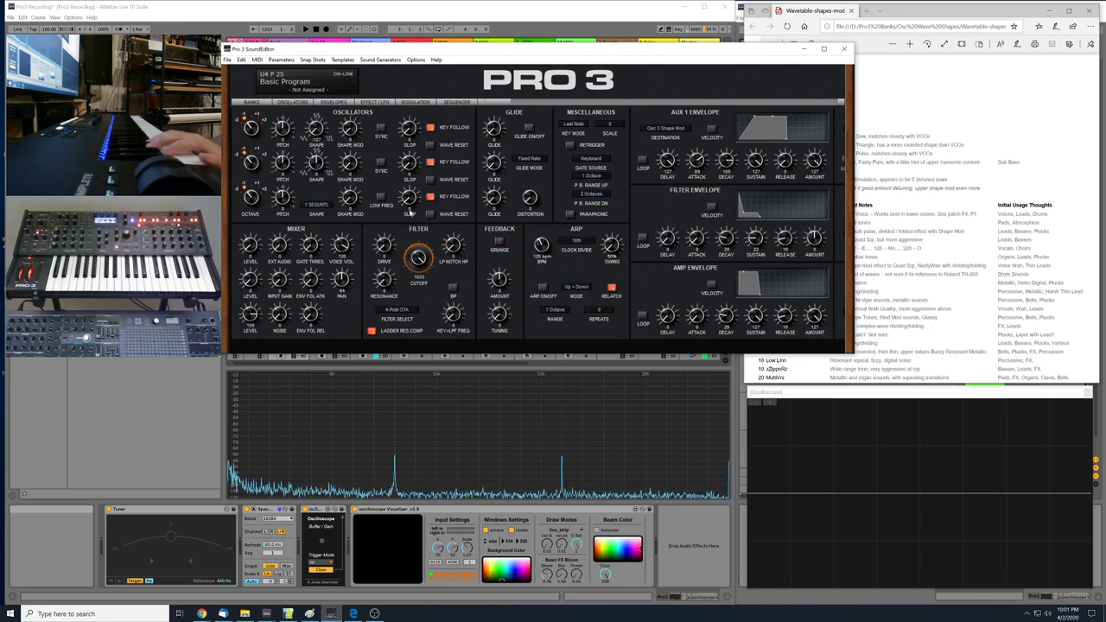
- Narrow the Pro 3 editor window to uncover the wavetable notes and switch to the PDF in the browser
drag(855, 217, 741, 226)
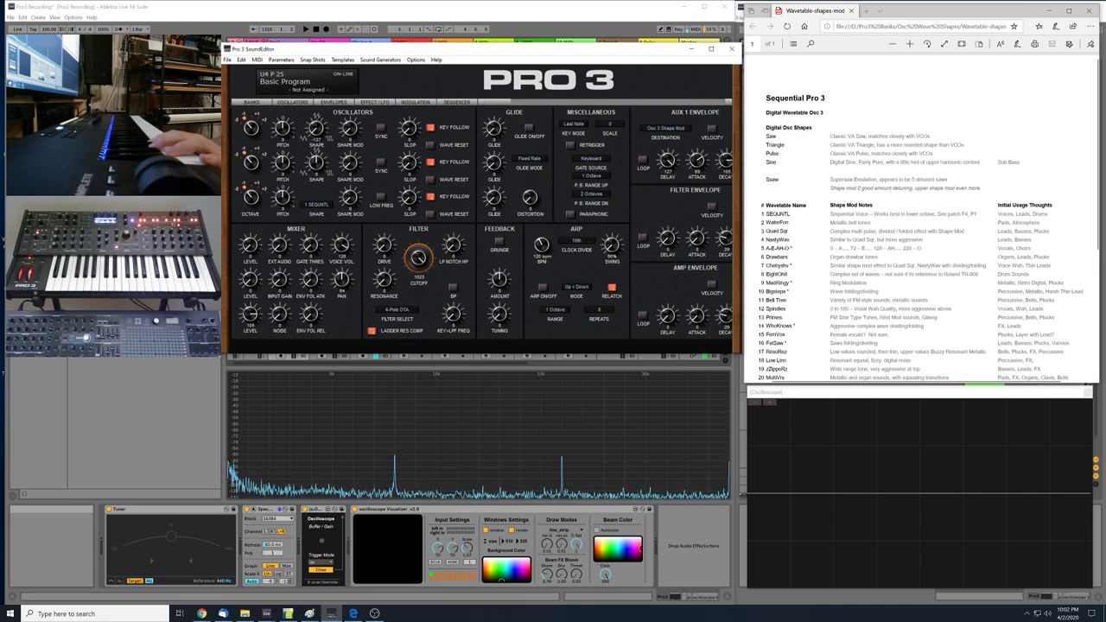
key(alt+Tab)
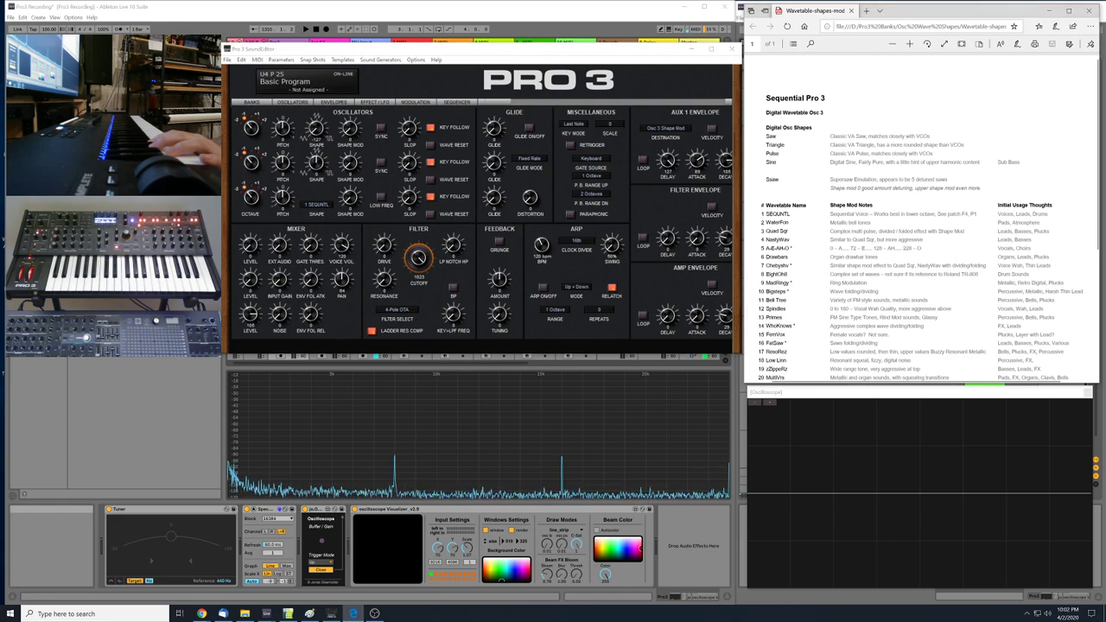
click(959, 214)
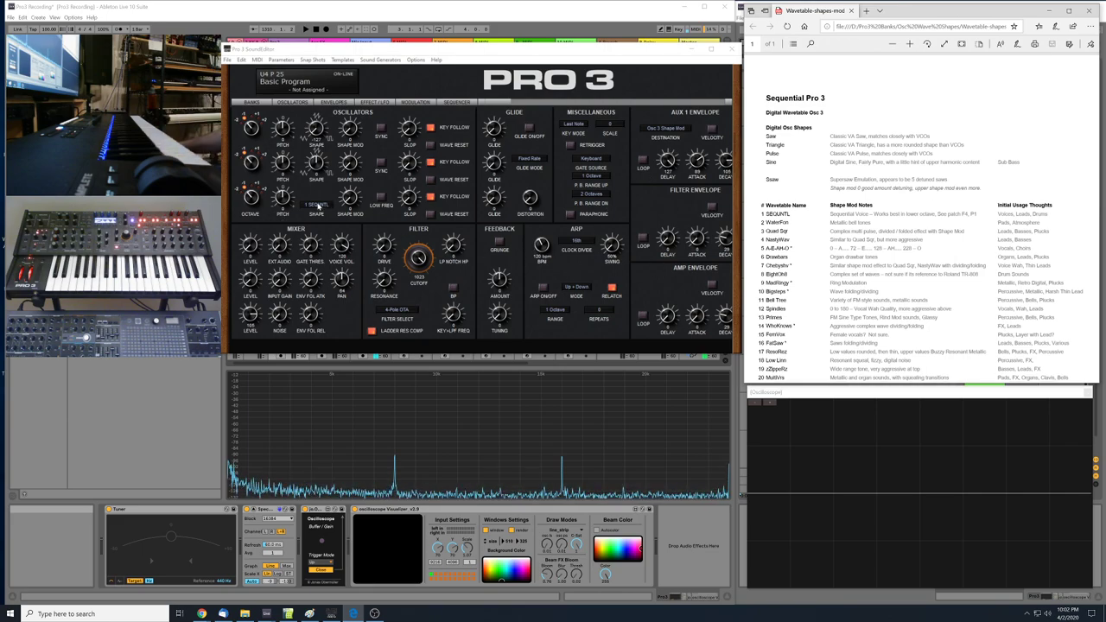
- Switch oscillator 3's shape to the 2 WaterFon wavetable, followed by 3. Square 4
click(317, 204)
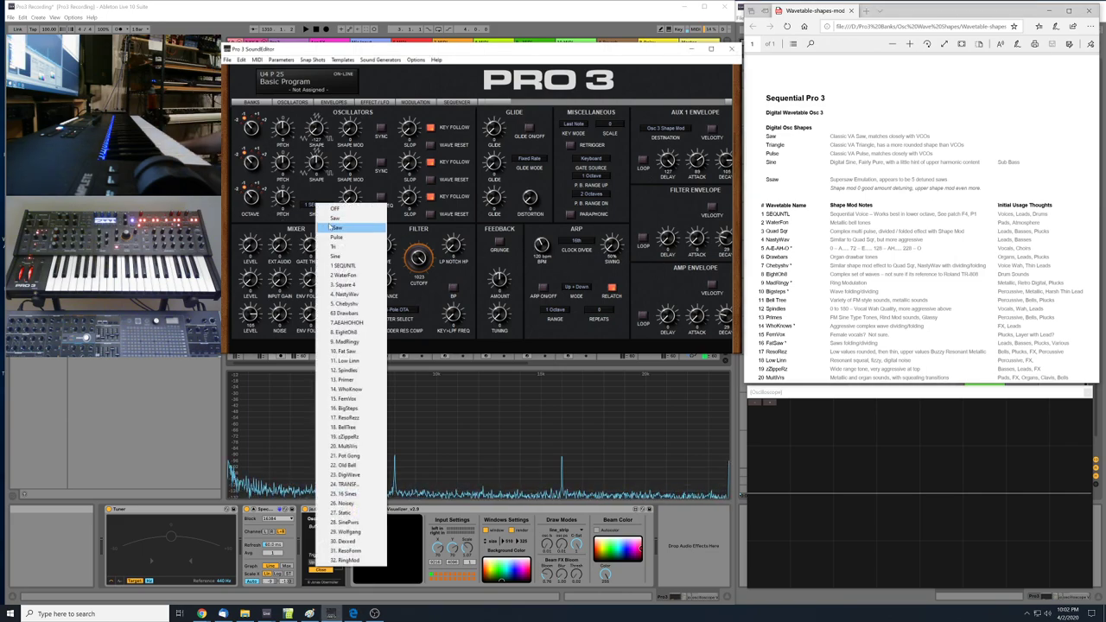
click(350, 276)
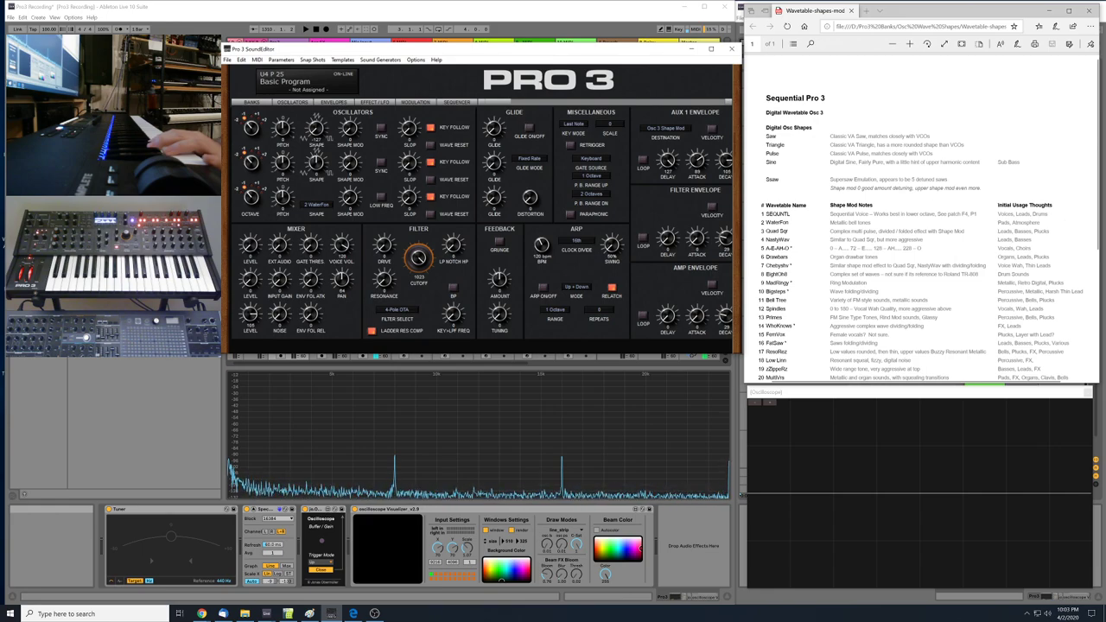
click(327, 205)
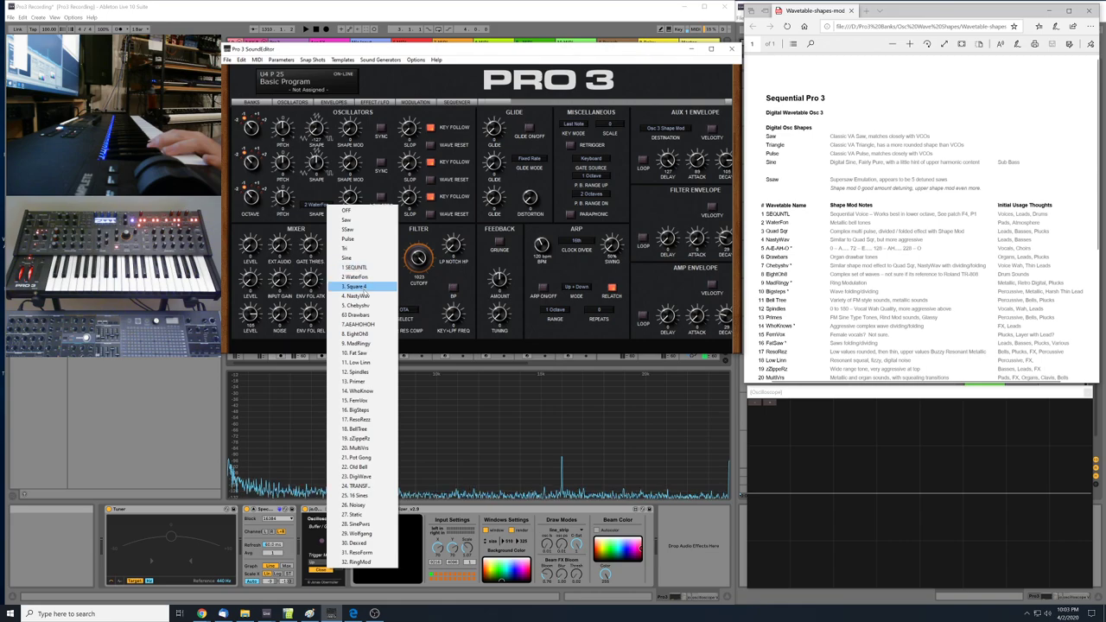
click(356, 286)
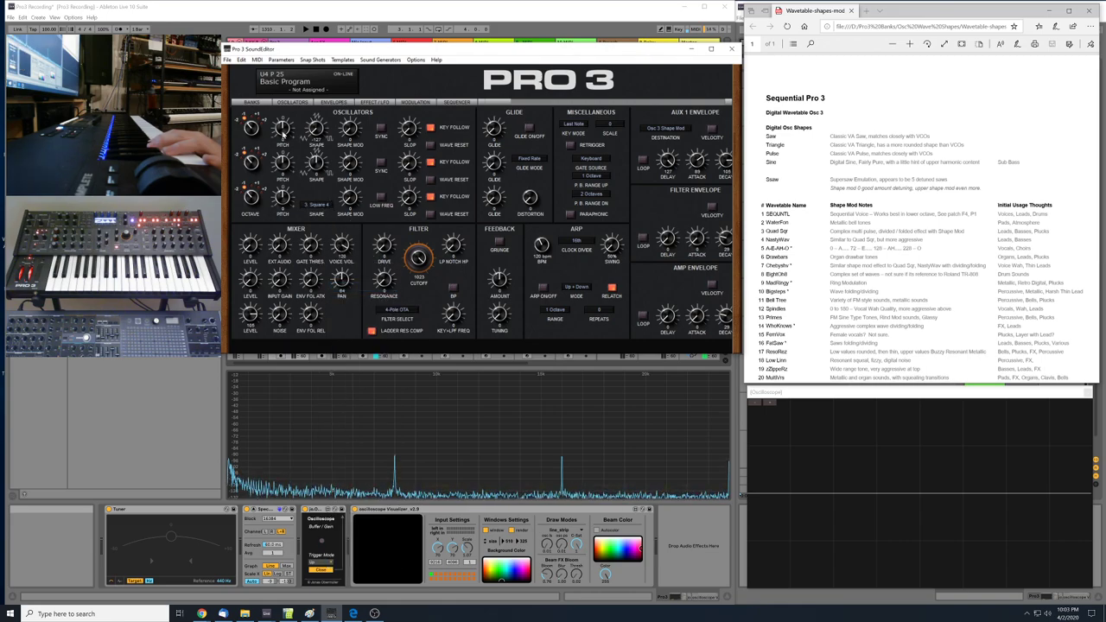
- Set oscillator 3's shape to the 4. NastyWav wavetable
click(317, 209)
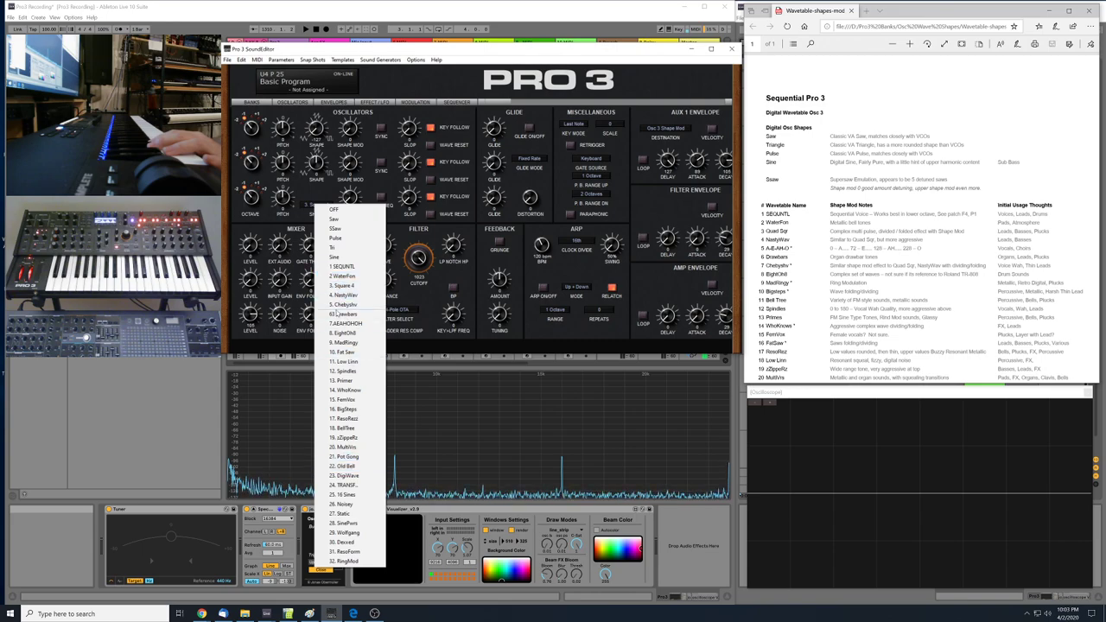
click(328, 192)
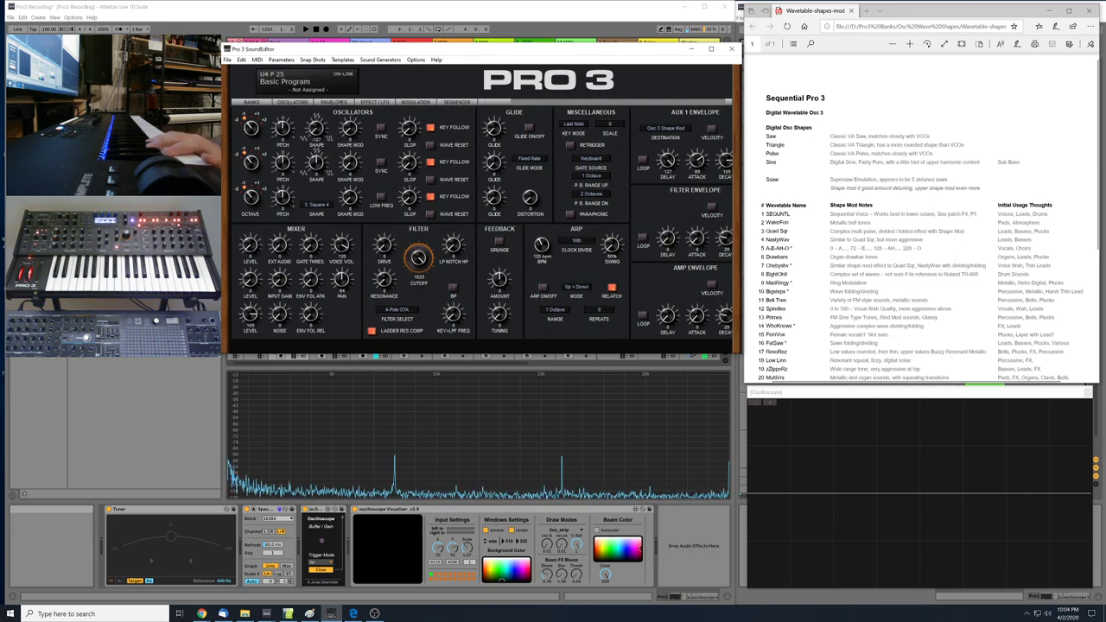
click(316, 205)
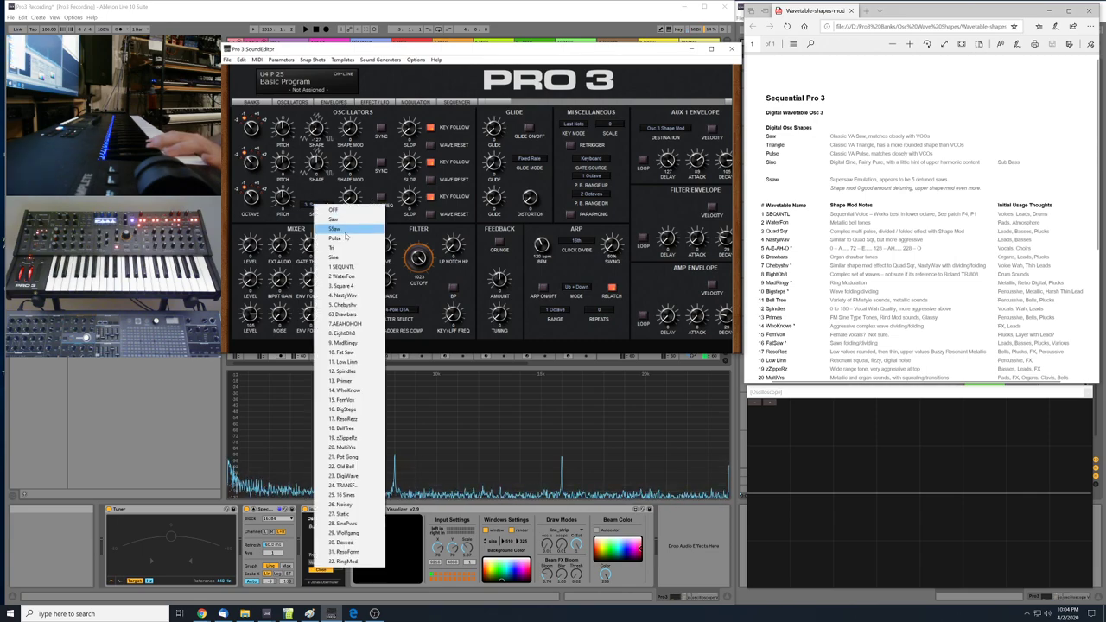
click(343, 295)
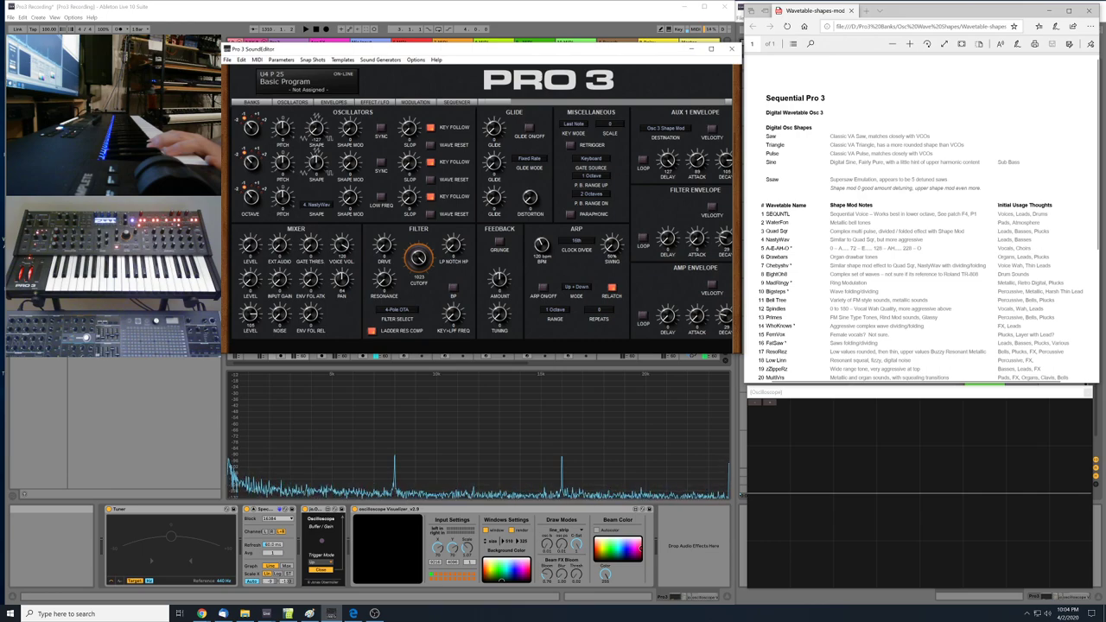
- Switch oscillator 3's shape to the 5. Chebyshv wavetable, followed by Drawbars
click(315, 206)
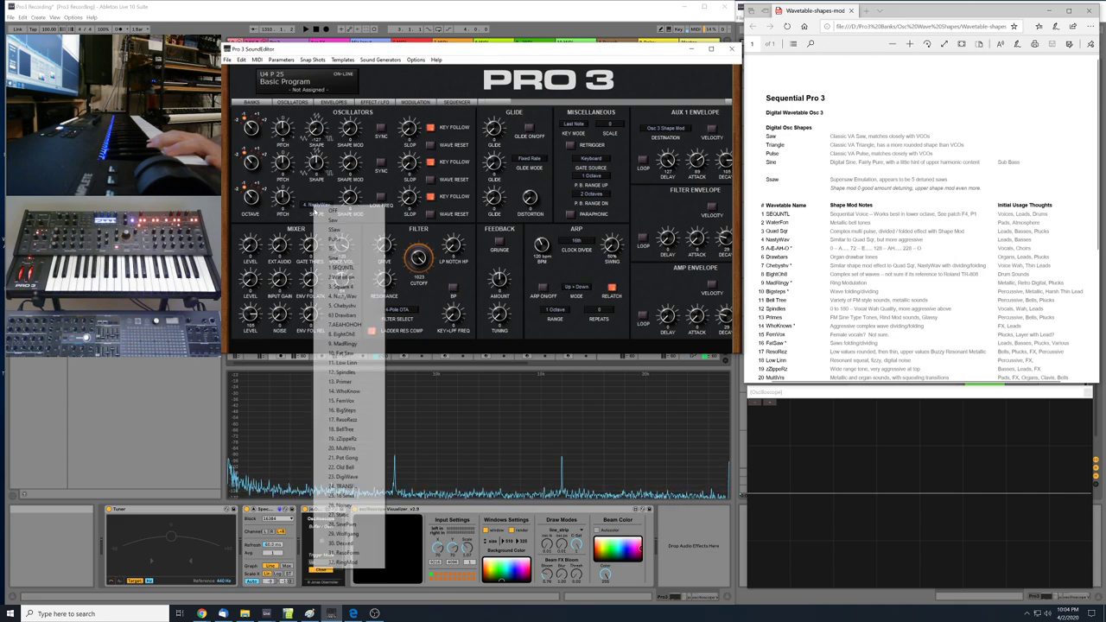
click(346, 309)
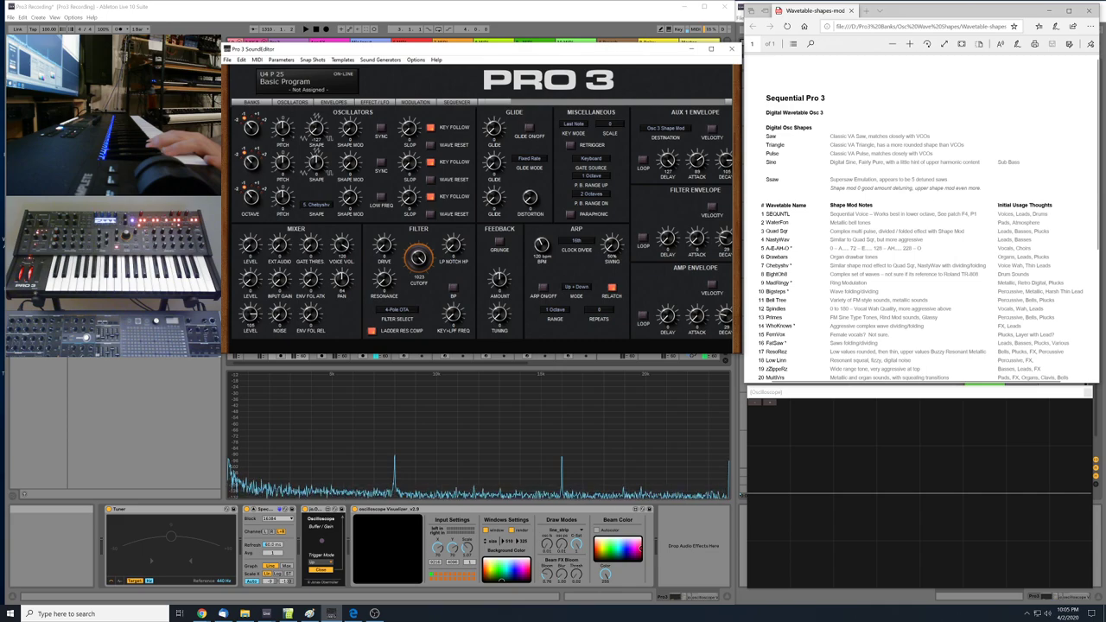
click(330, 215)
click(344, 316)
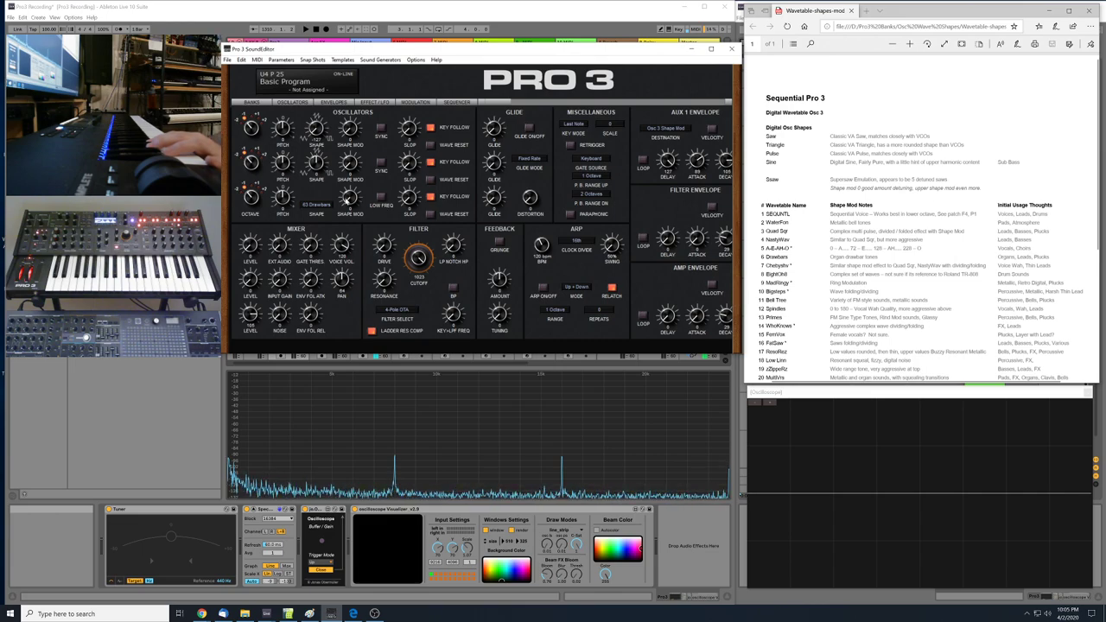
- Switch oscillator 3's shape to the 7.AEAHOHOH wavetable, followed by 8. EightOh8, and return to the wavetable notes PDF
click(317, 205)
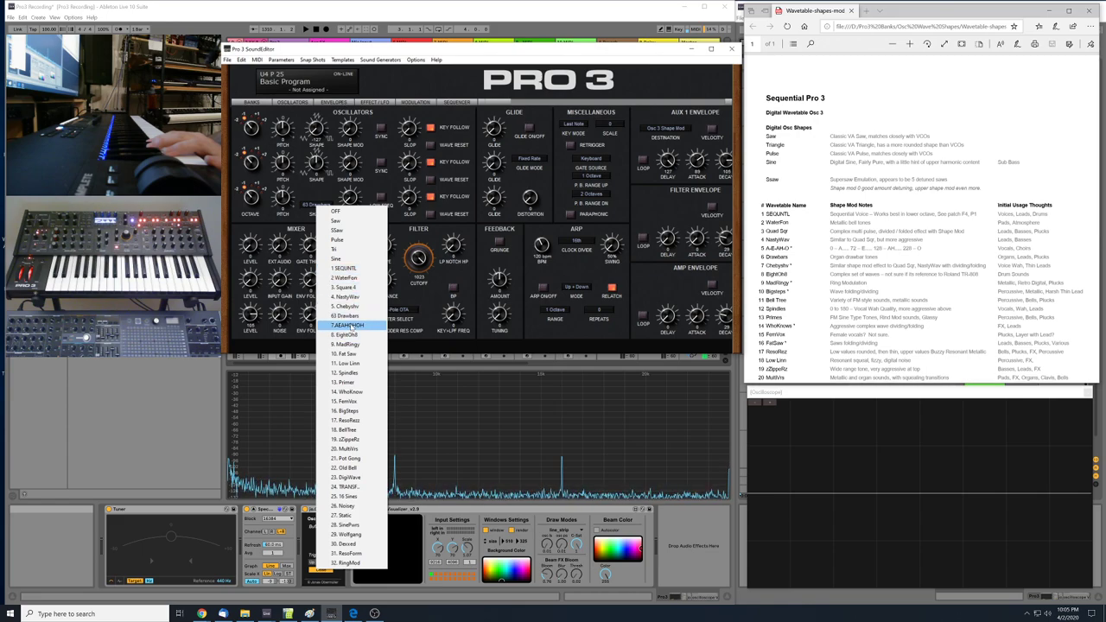
click(350, 324)
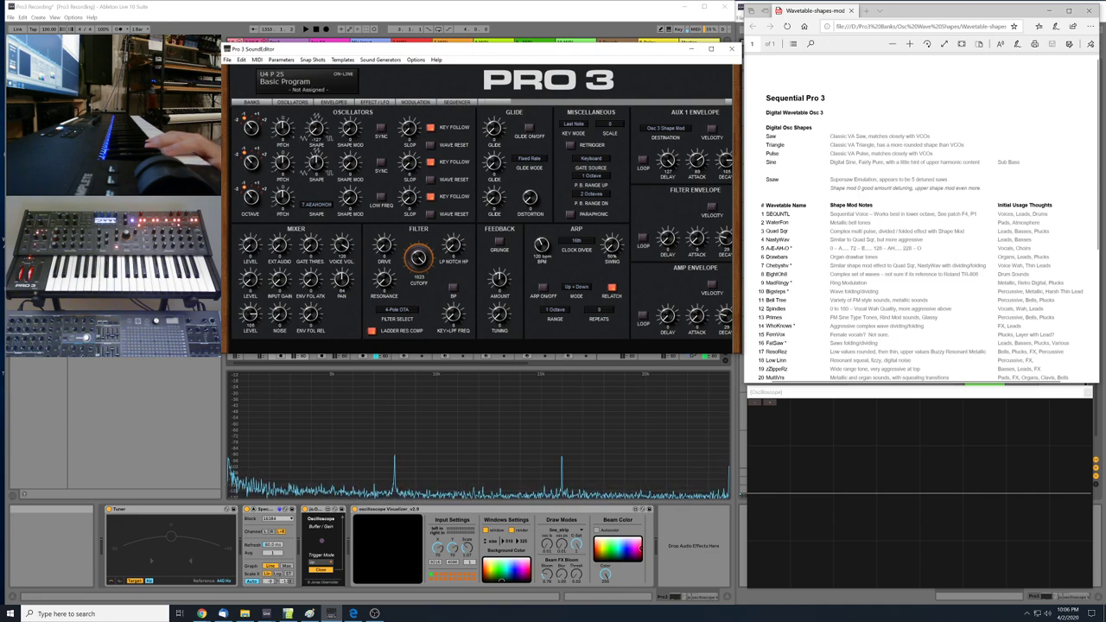
click(314, 204)
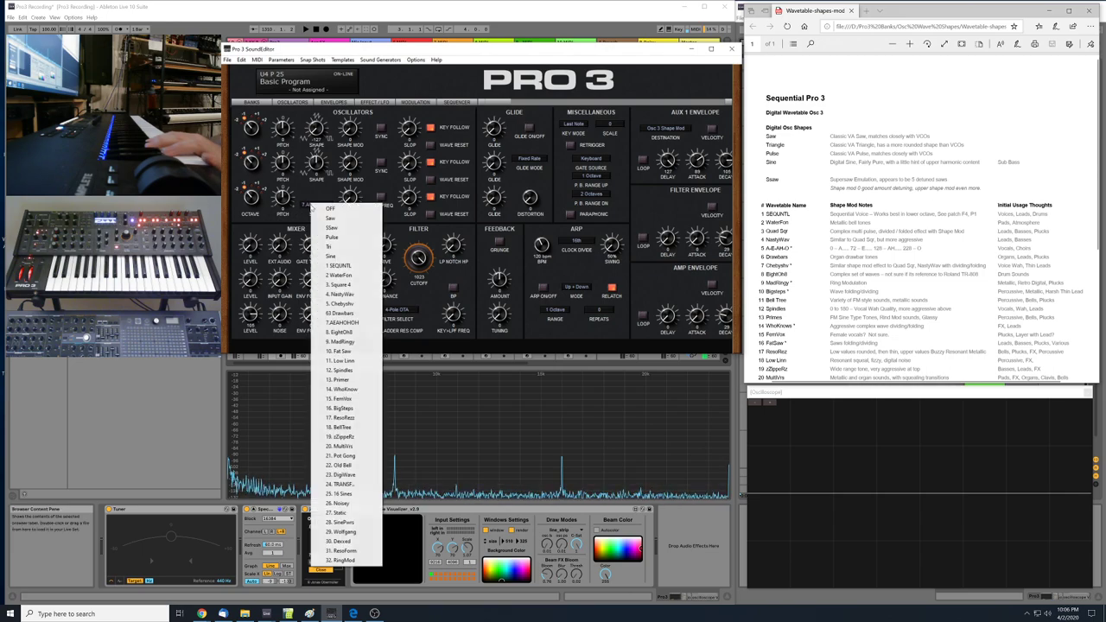
click(340, 332)
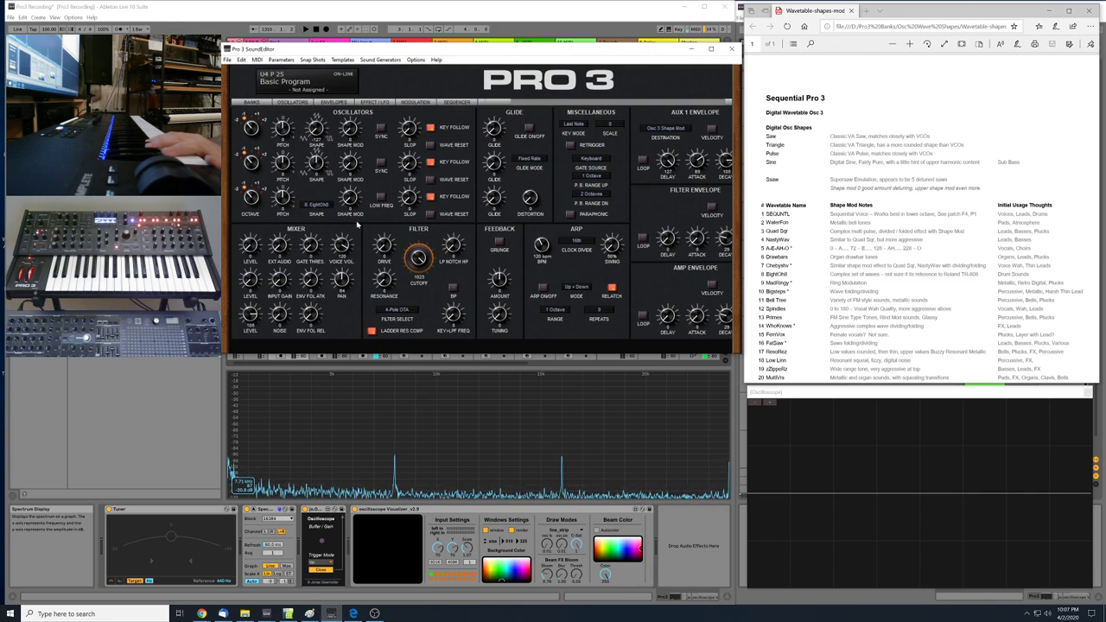
click(916, 259)
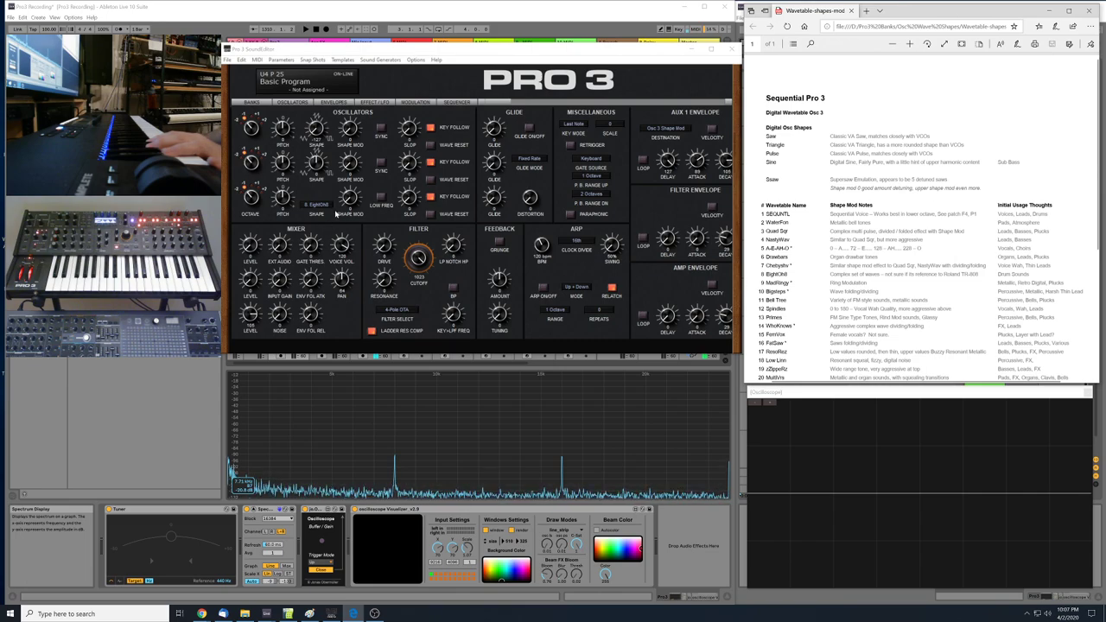
- Switch oscillator 3's shape to the 9. MadRingy wavetable, followed by 10. Fat Saw, and return to the wavetable notes PDF
click(322, 206)
click(350, 342)
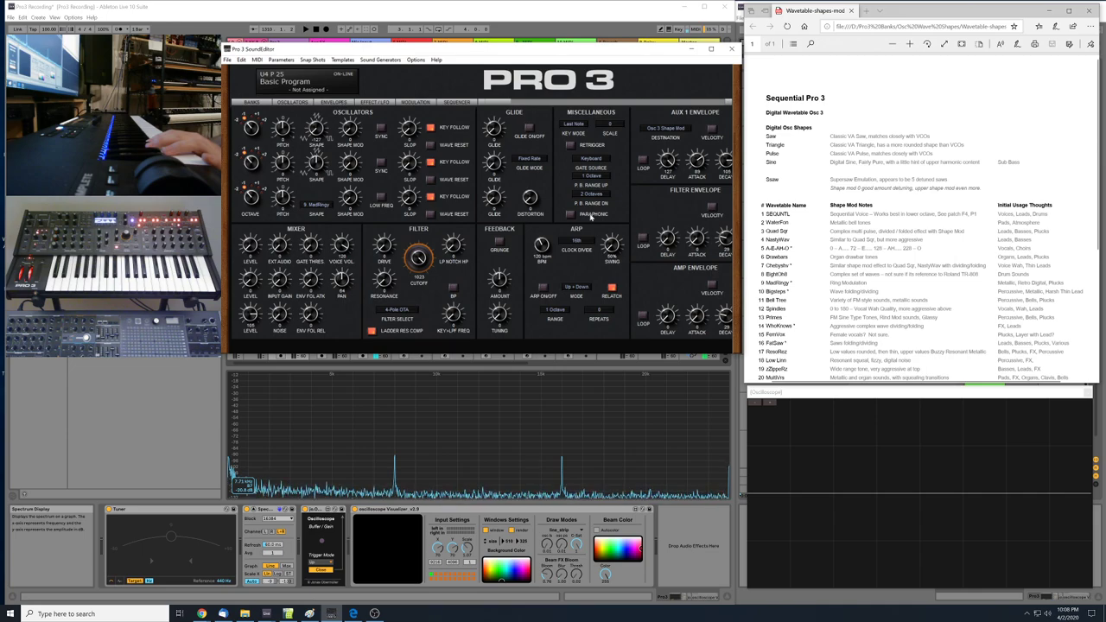
click(313, 205)
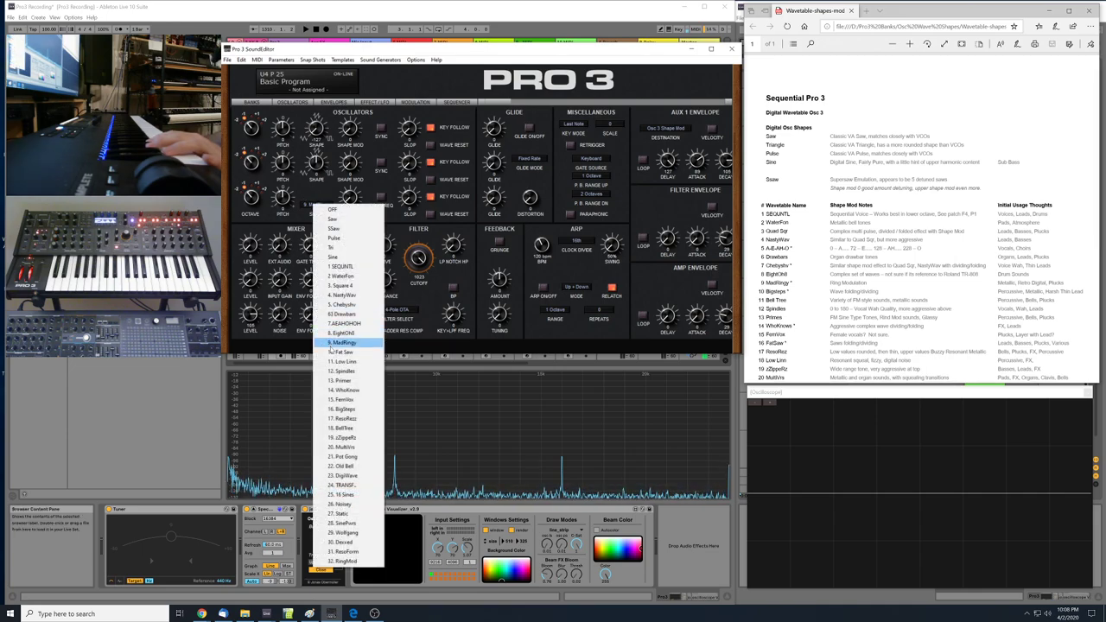
click(345, 354)
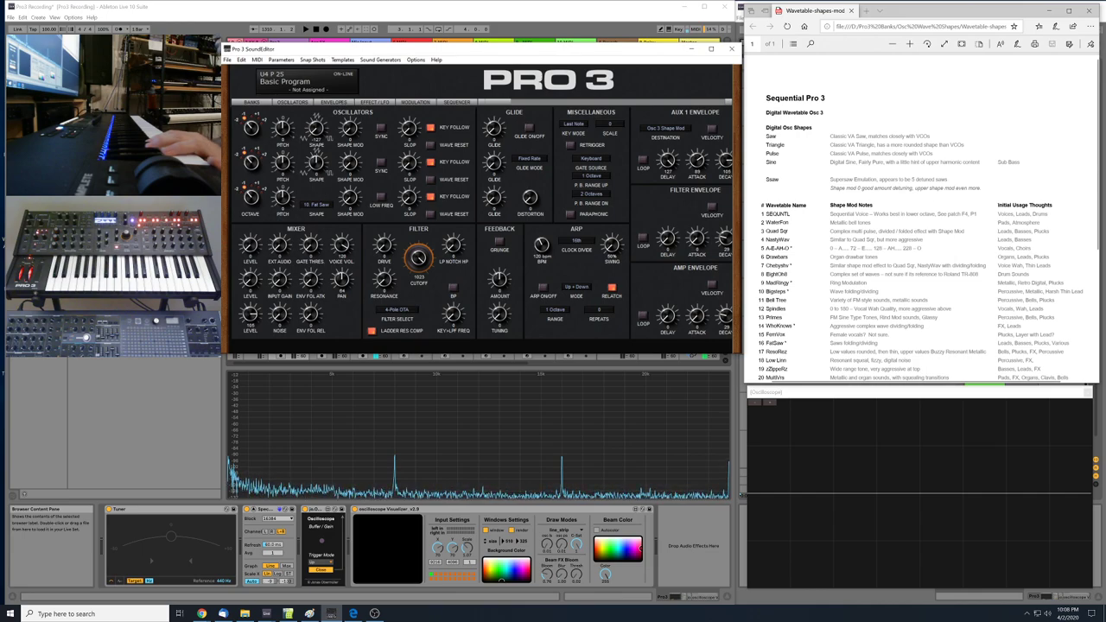
key(alt+Tab)
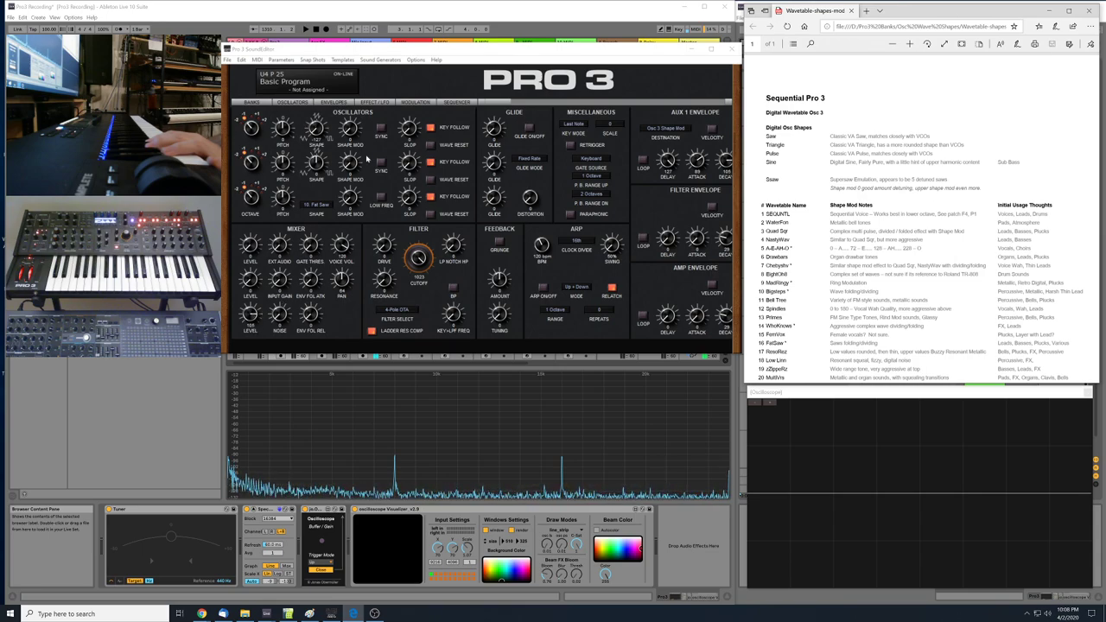
- Set oscillator 3's shape to the 11. Low Linn wavetable, consult the PDF notes, and change the shape to 12. Spindles
click(319, 205)
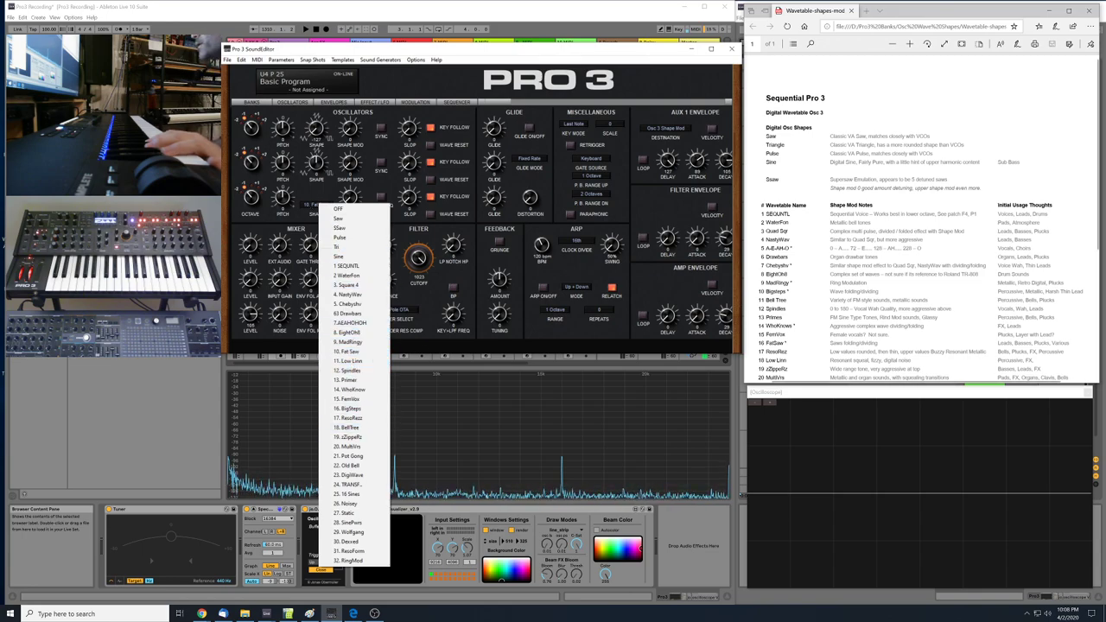
click(366, 363)
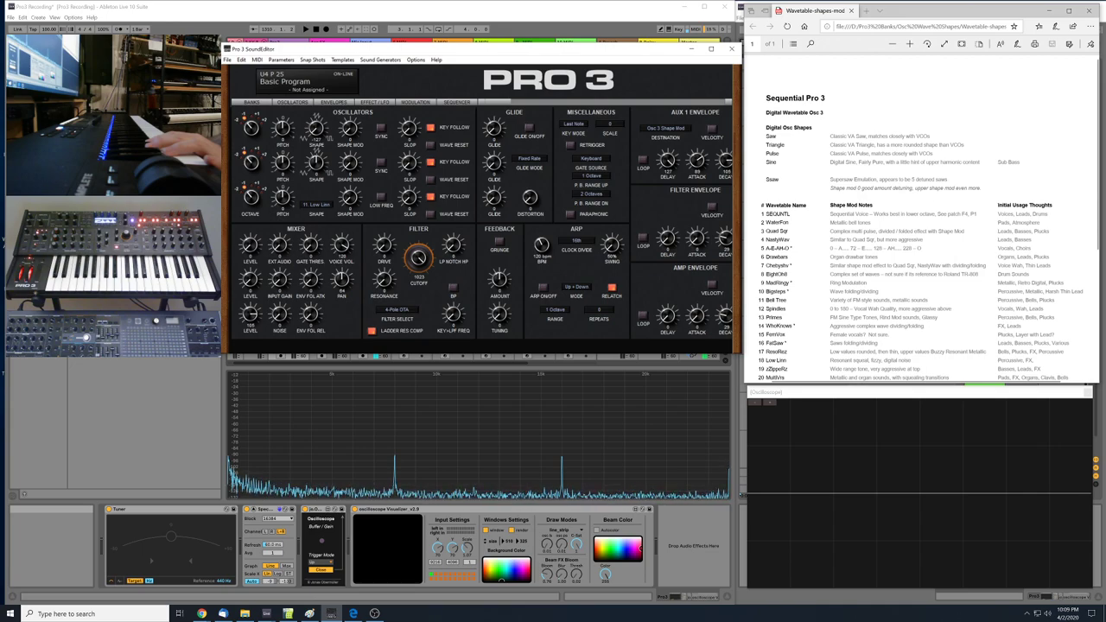
key(alt+Tab)
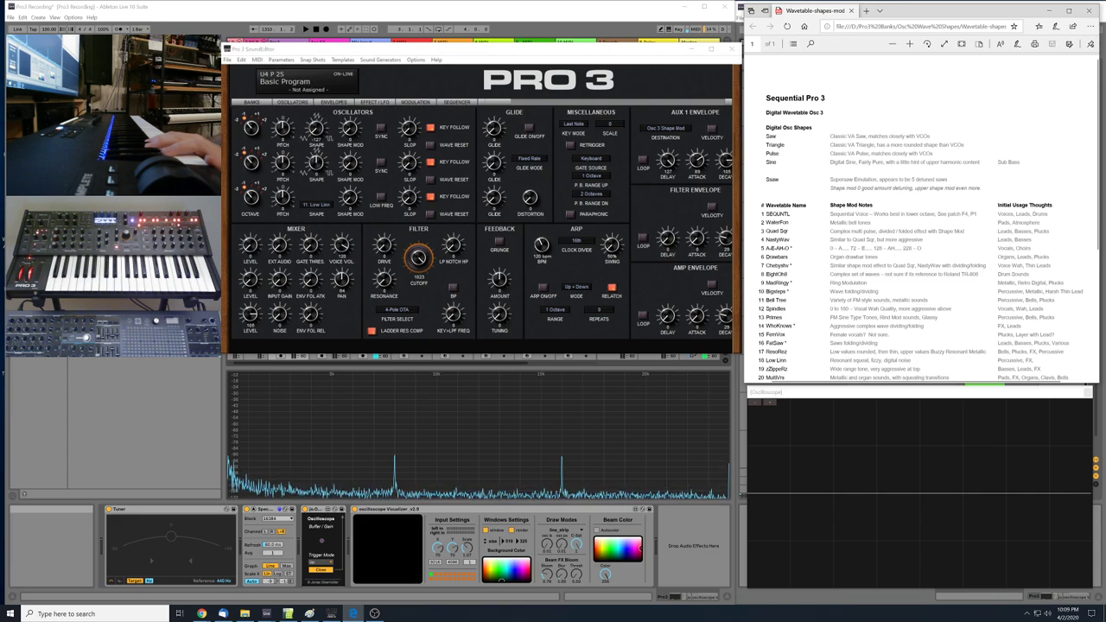
click(302, 204)
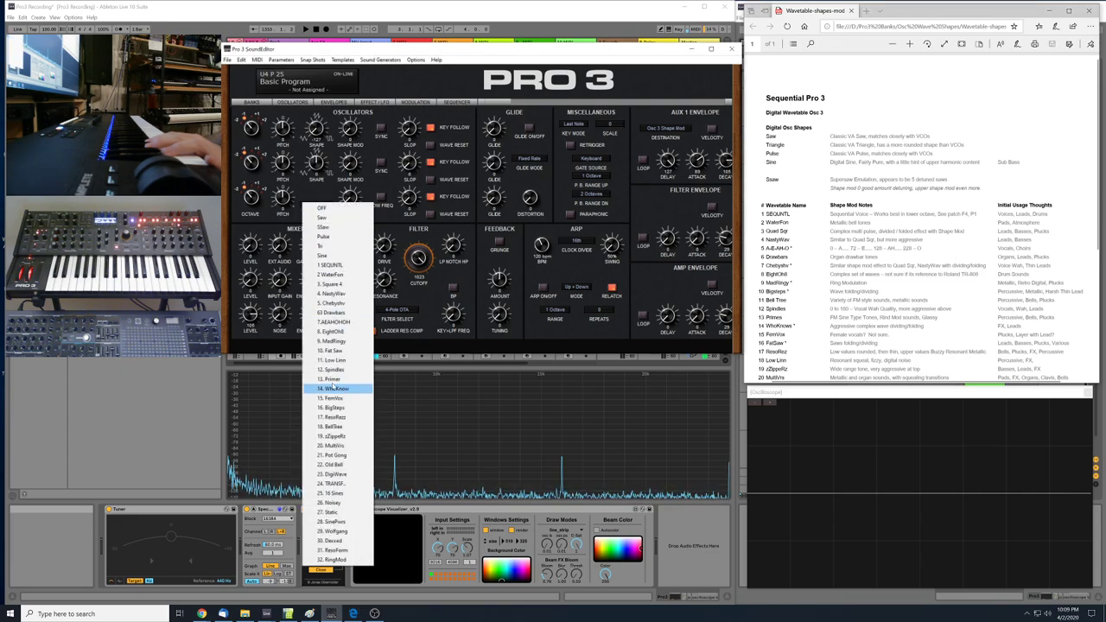
click(337, 370)
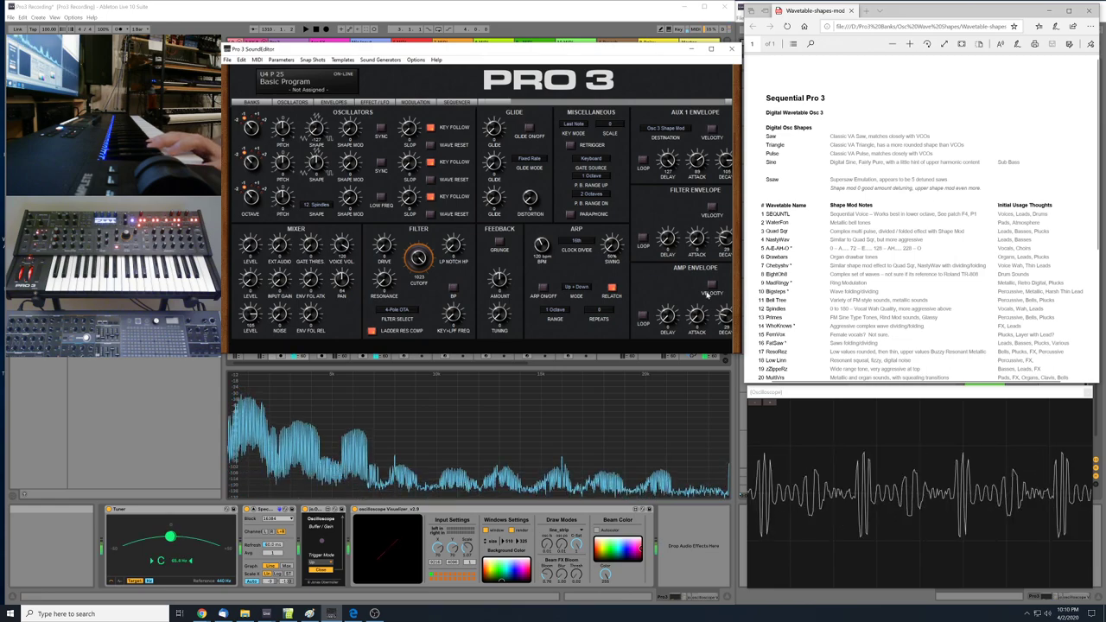
- Switch oscillator 3's shape to the 13. Primer wavetable, followed by 14. WhoKnow
click(320, 207)
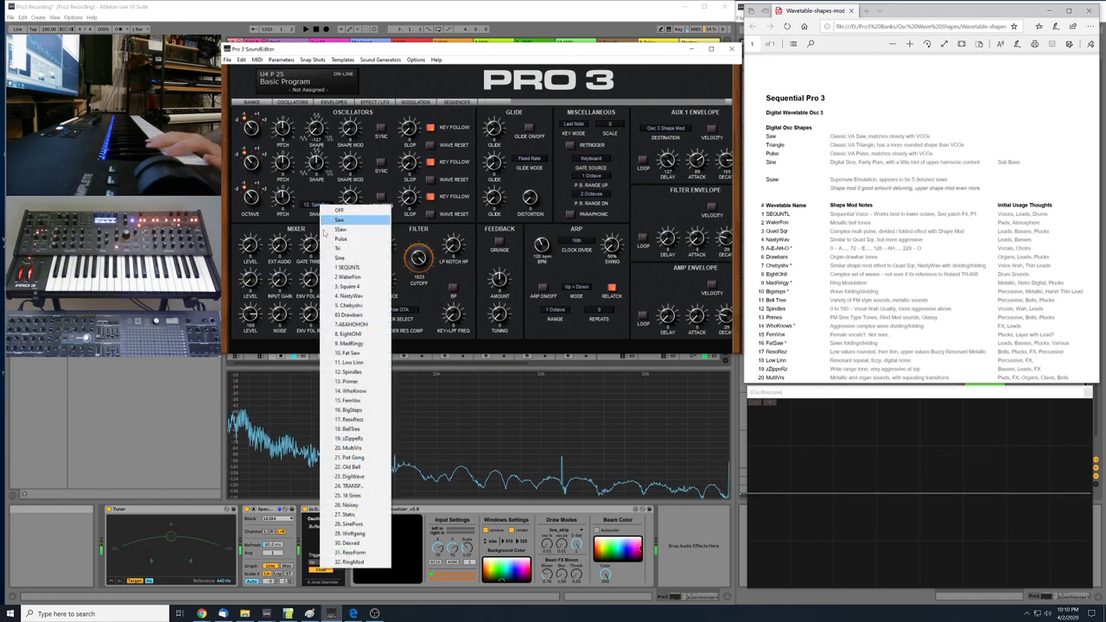
click(357, 384)
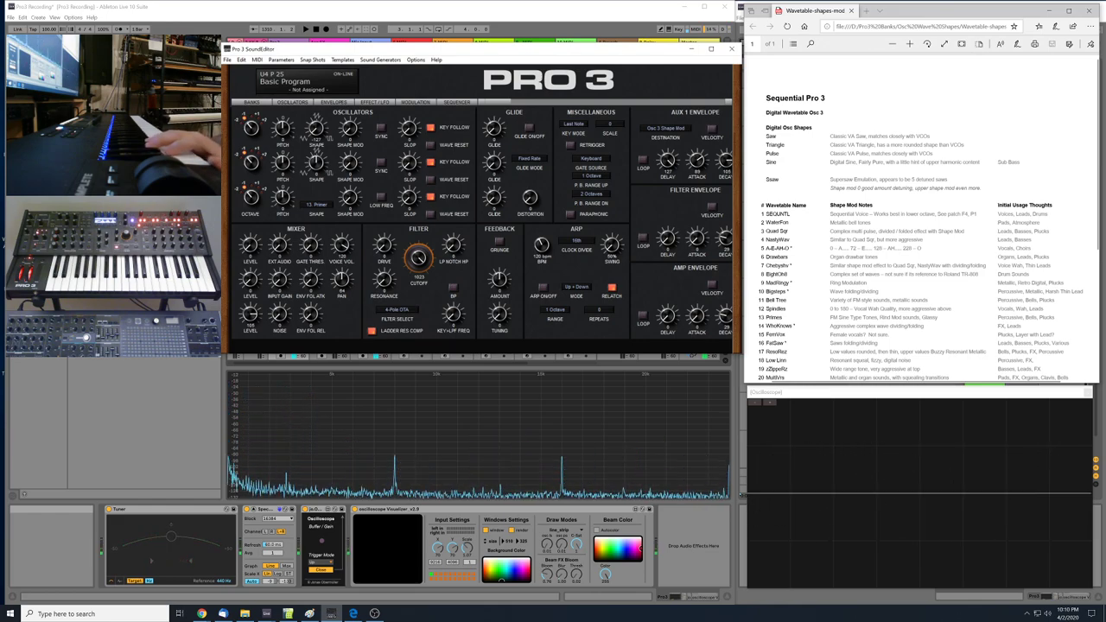
click(324, 205)
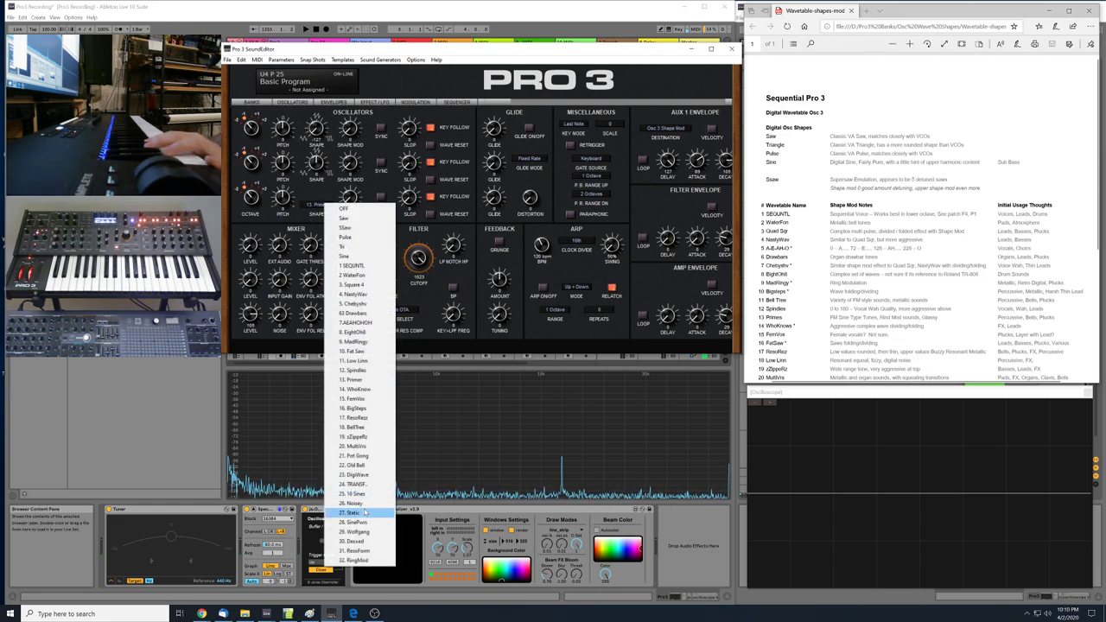
click(350, 396)
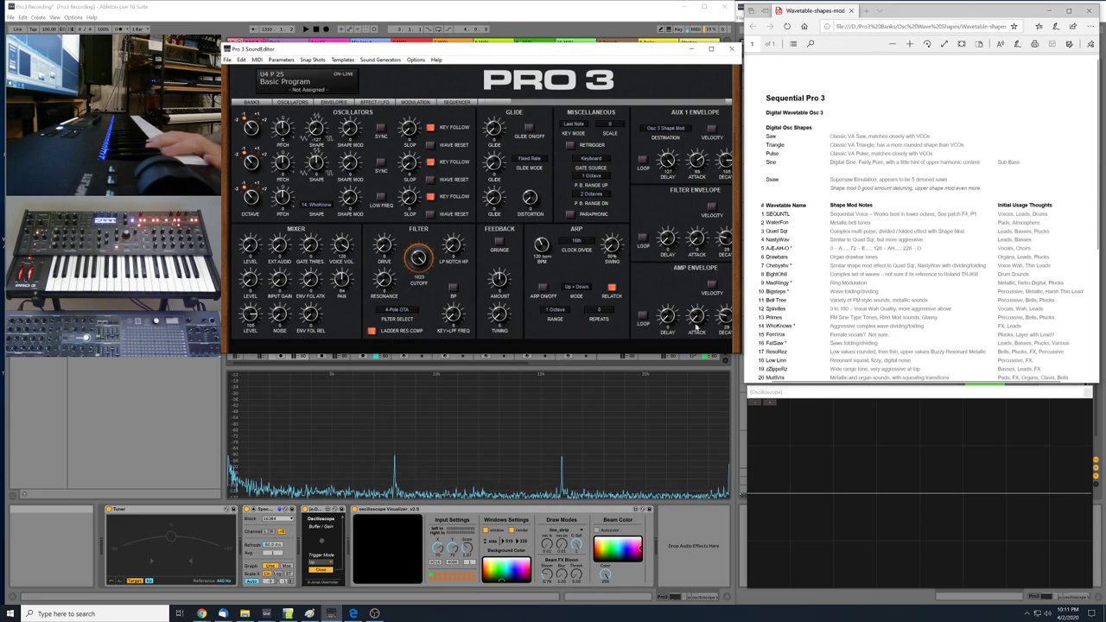
- Set oscillator 3's shape to the 15. FemVox wavetable, consult the PDF notes, and change the shape to 16. BigSteps
click(317, 210)
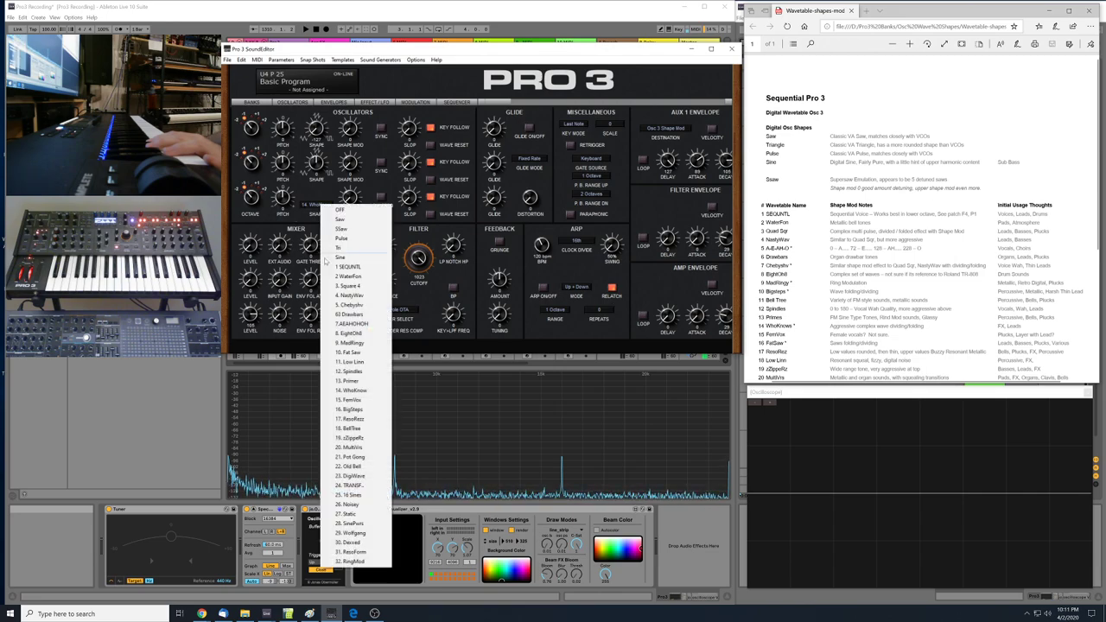
click(350, 400)
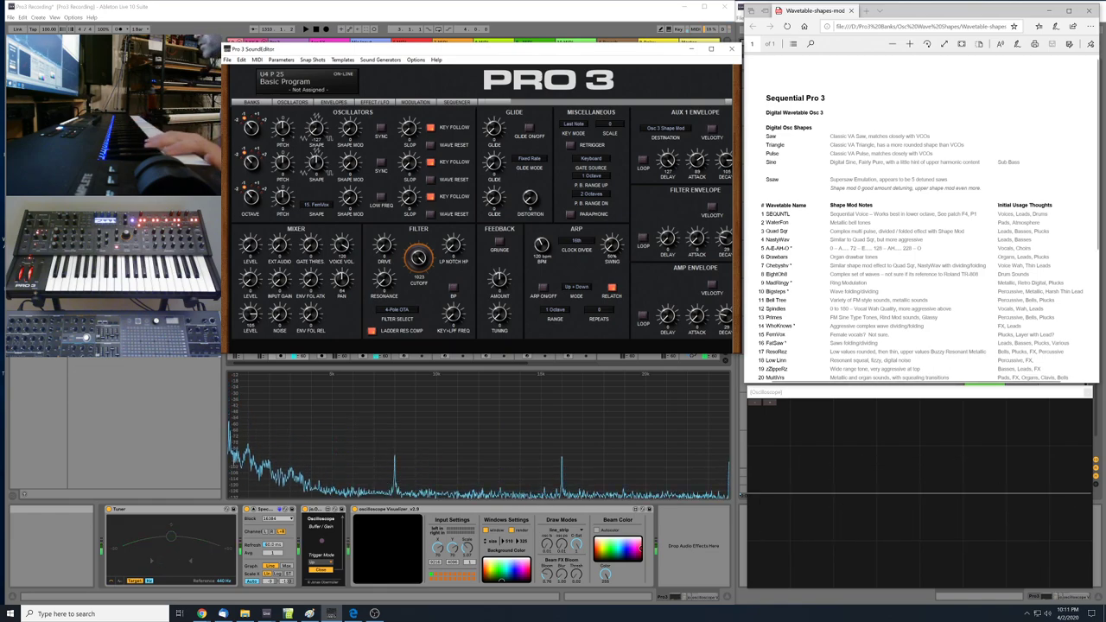
click(820, 337)
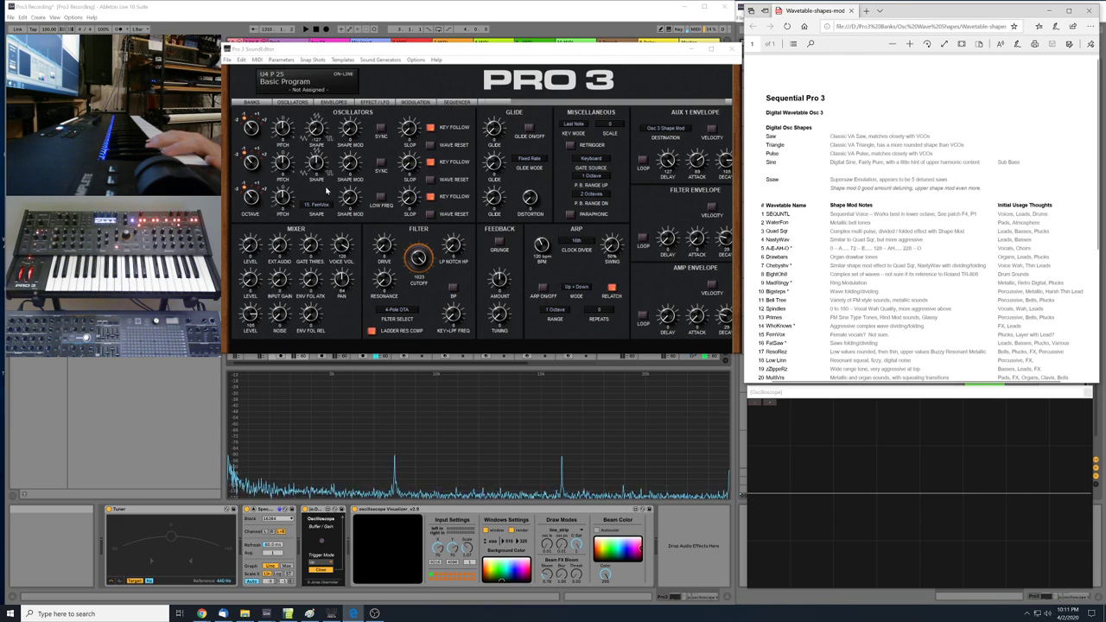
click(319, 206)
click(354, 409)
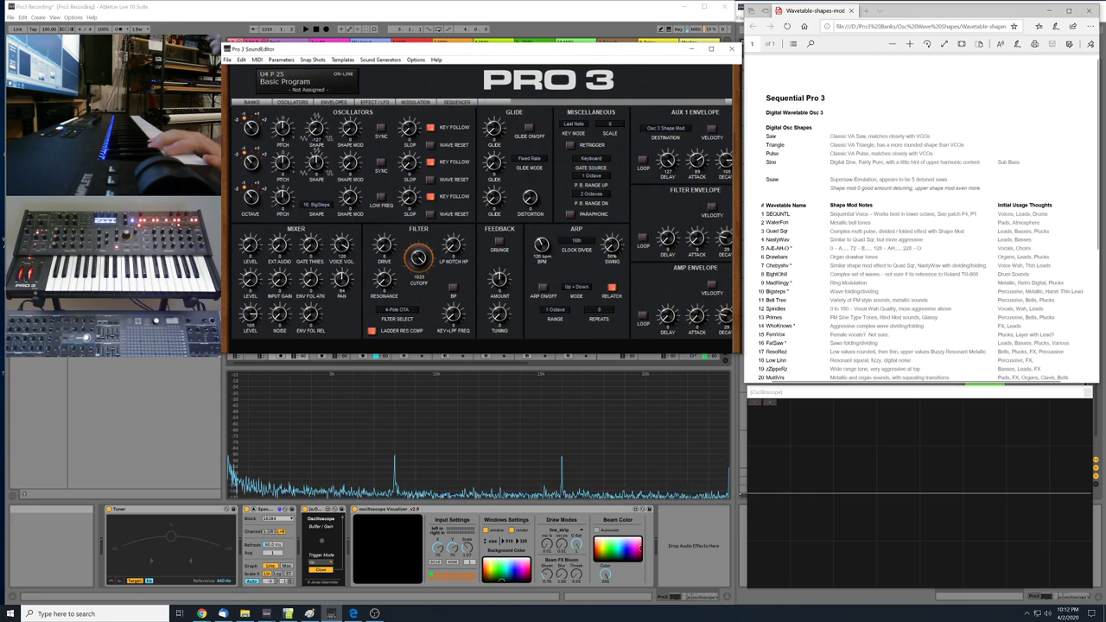
- Consult the wavetable notes PDF, and switch oscillator 3's shape to 17. ResoRezz, followed by 18. BellTree
click(743, 341)
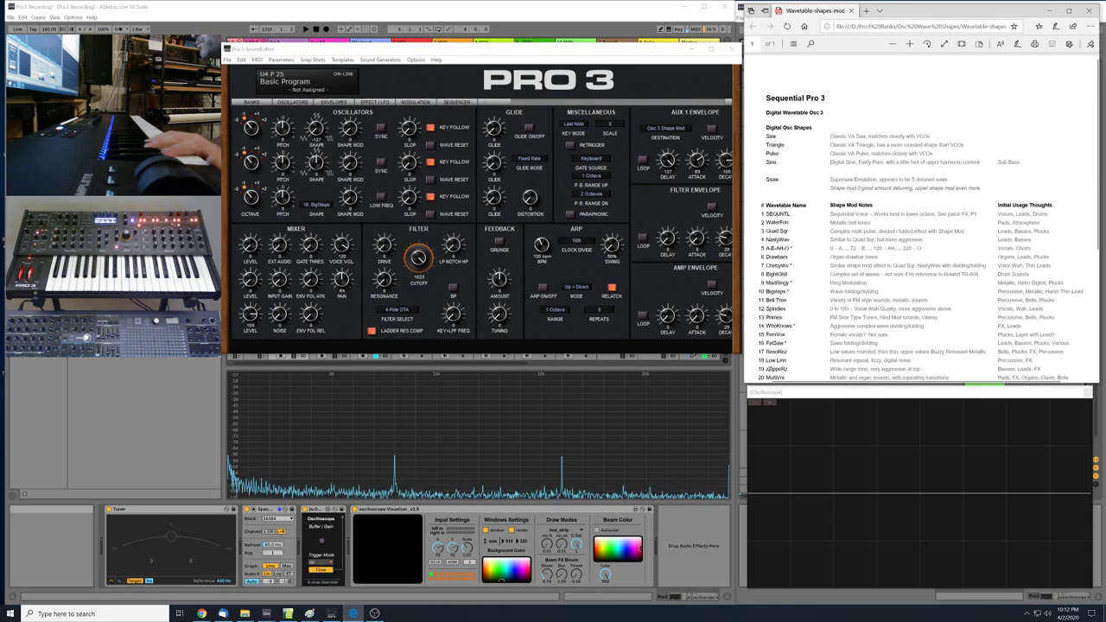
click(325, 206)
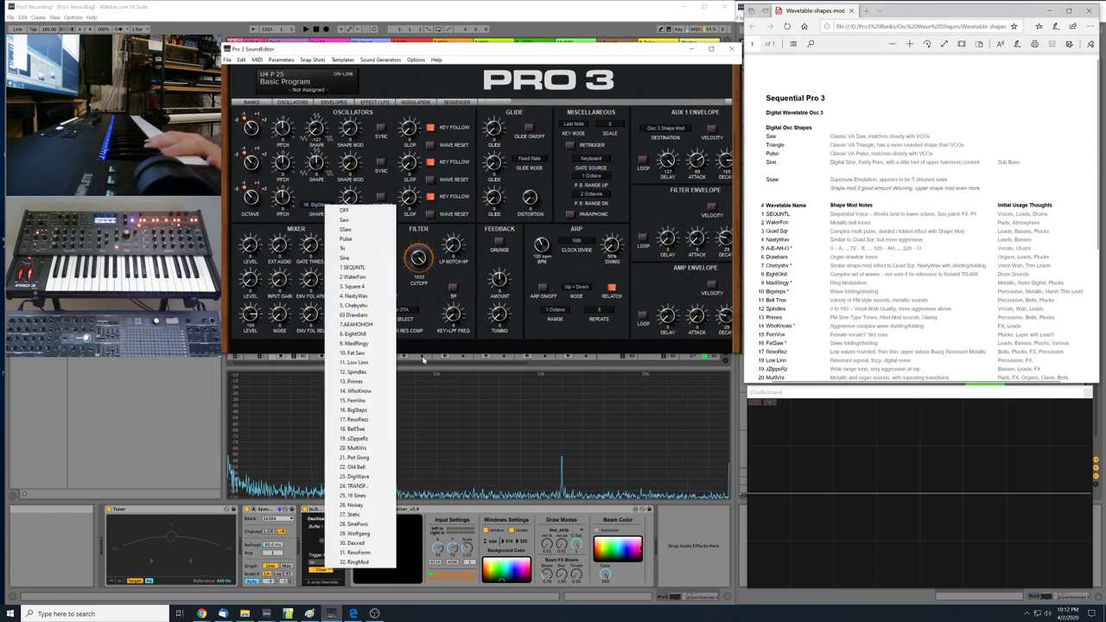
click(360, 419)
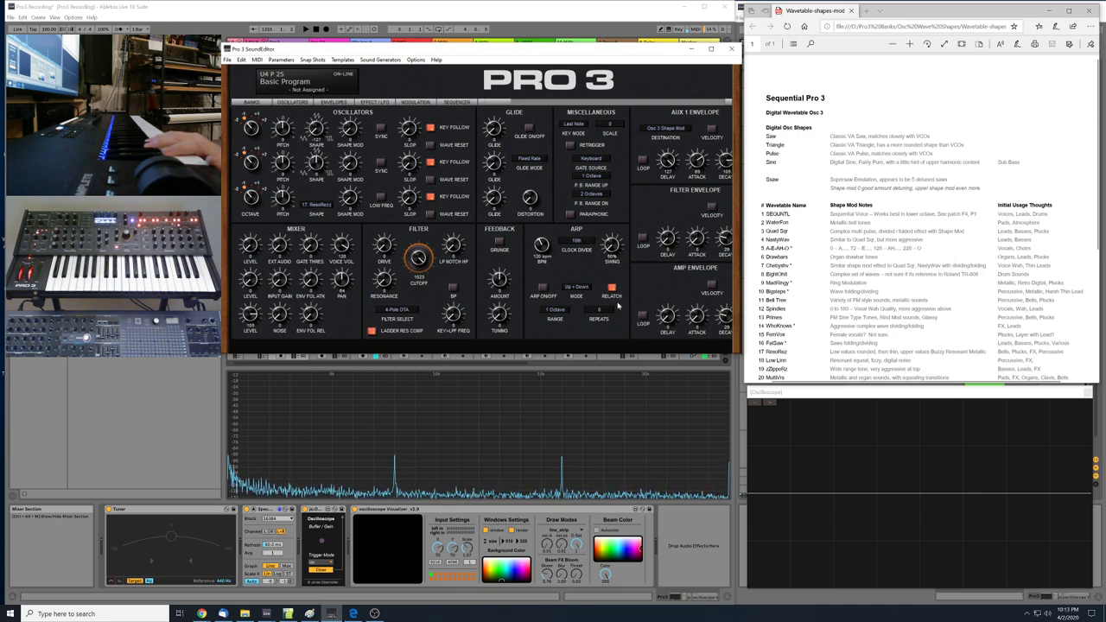
click(316, 205)
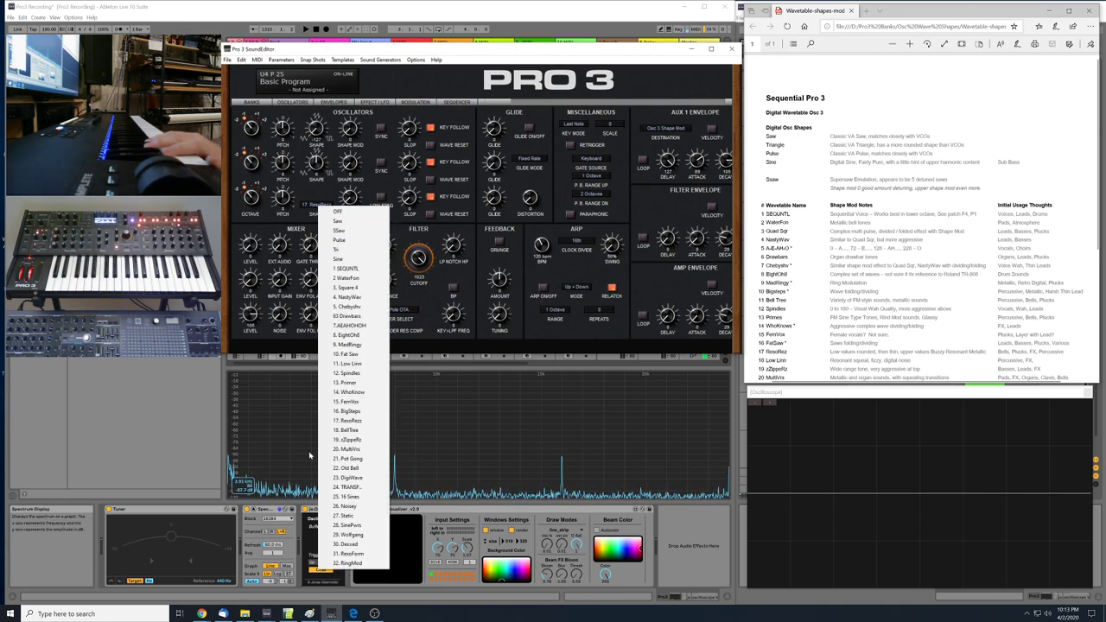
click(349, 429)
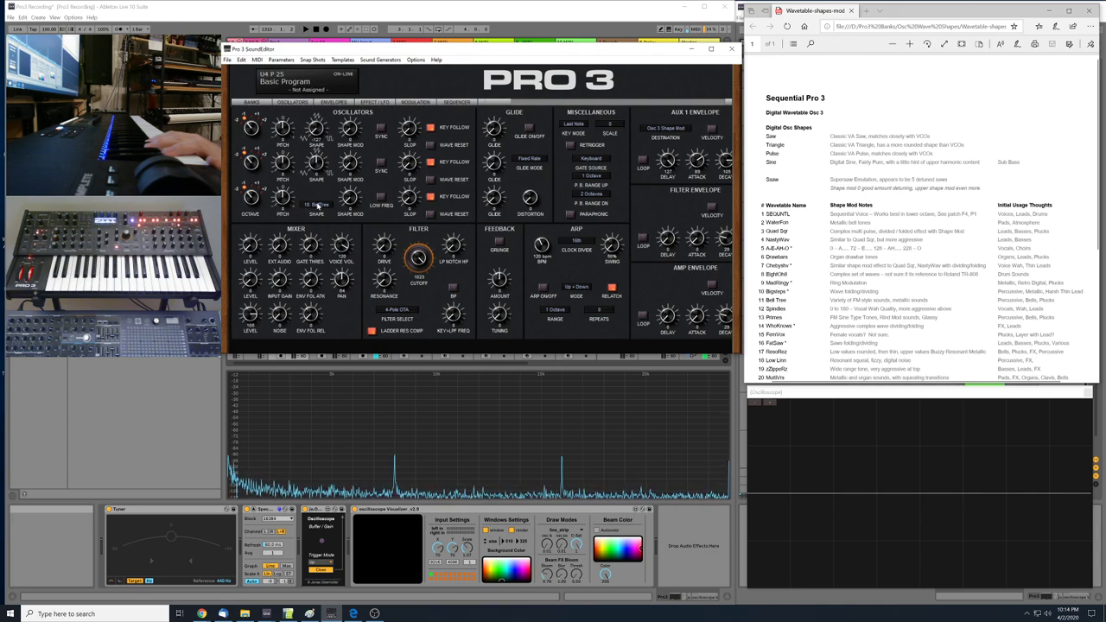
- Set oscillator 3's shape to the 19. zZippeRz wavetable and bring the PDF notes for wavetables up to 32 into view
click(318, 204)
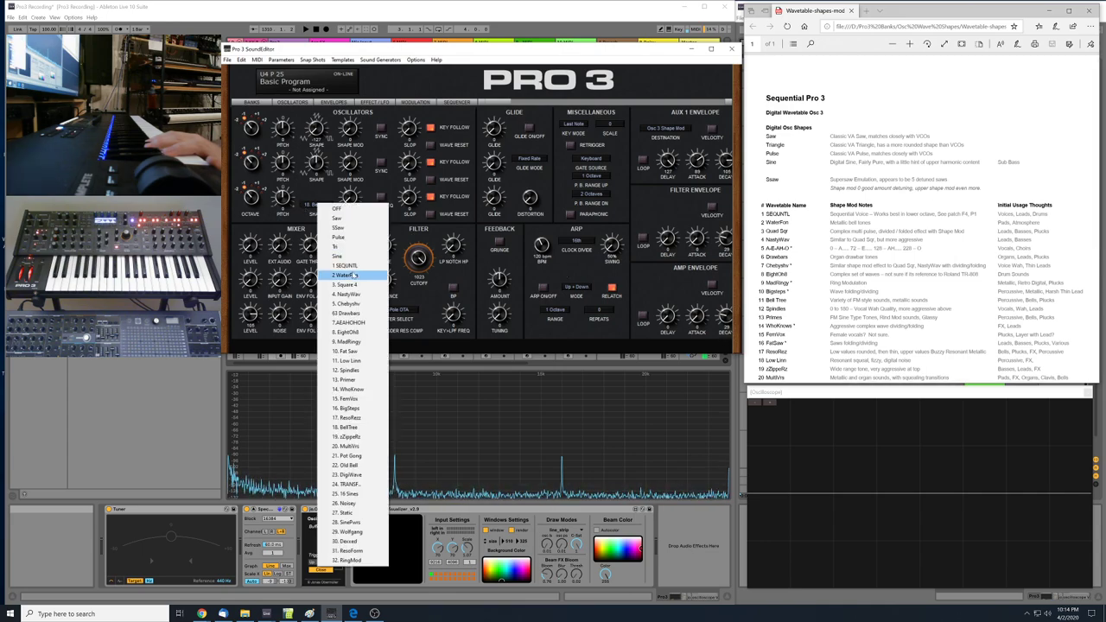
click(349, 436)
scroll(921, 216, down, 3)
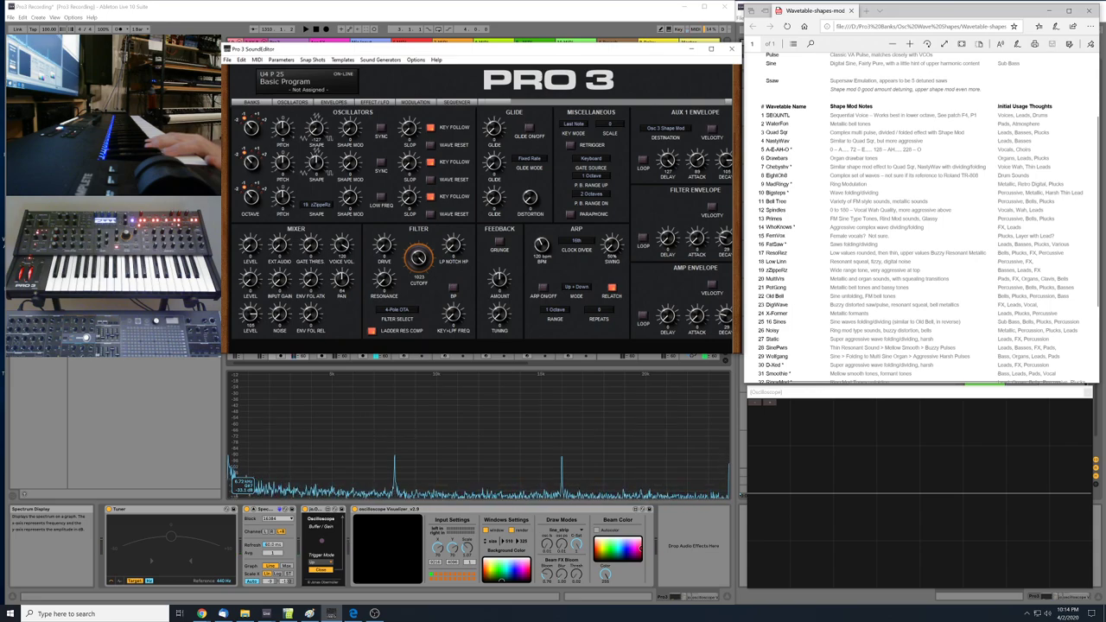
scroll(925, 216, down, 1)
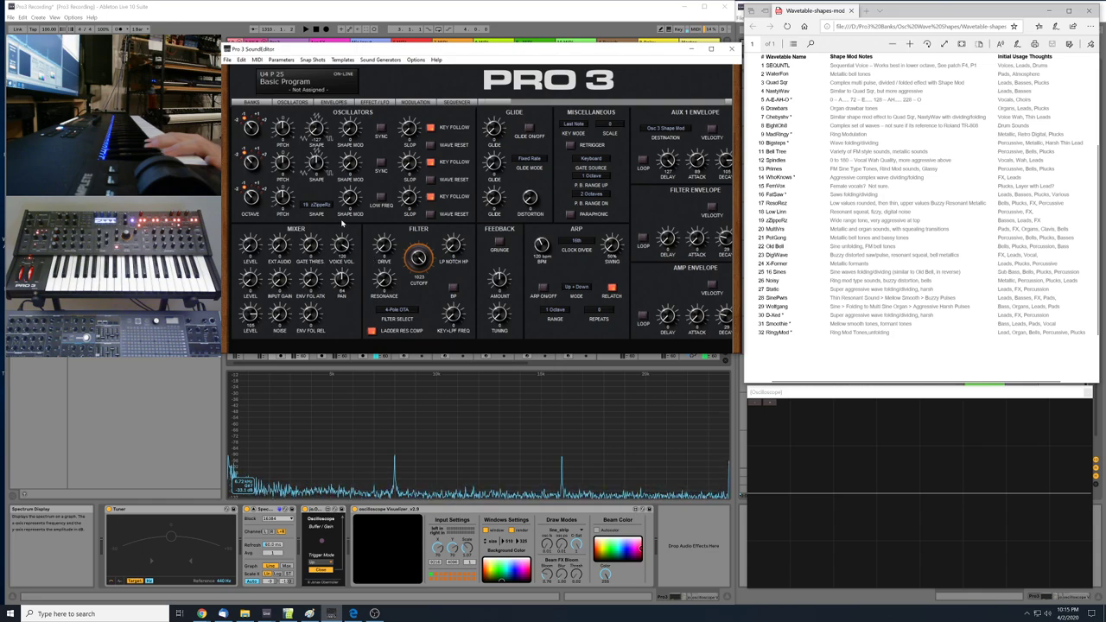
- Switch oscillator 3's shape to the 20. MultiVrs wavetable, followed by 21. Pot Gong, and return to the wavetable notes PDF
click(317, 205)
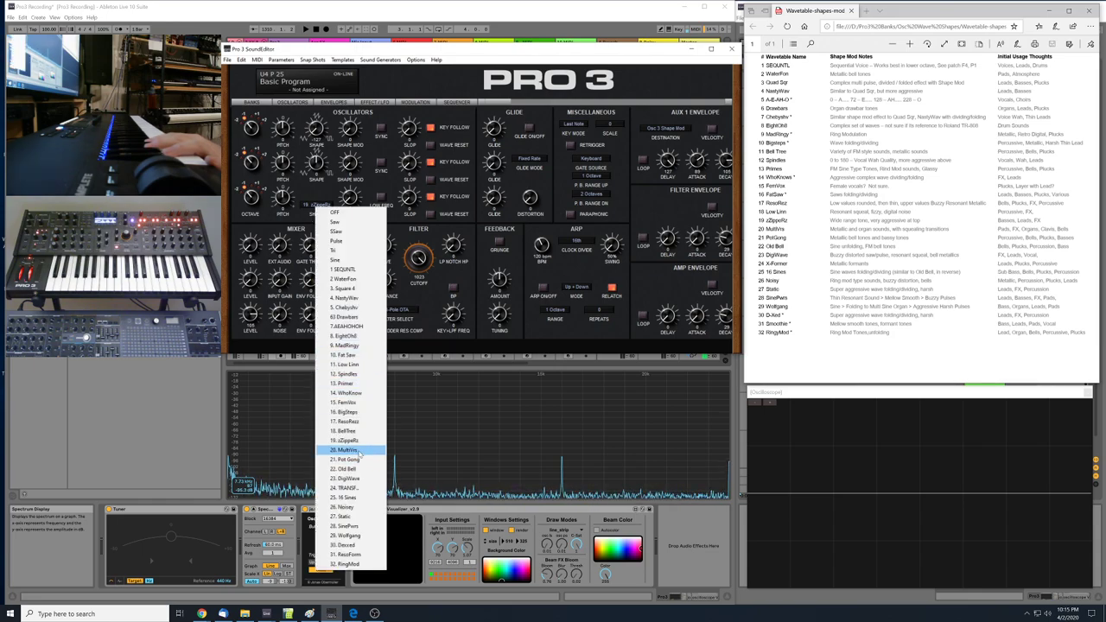
click(361, 453)
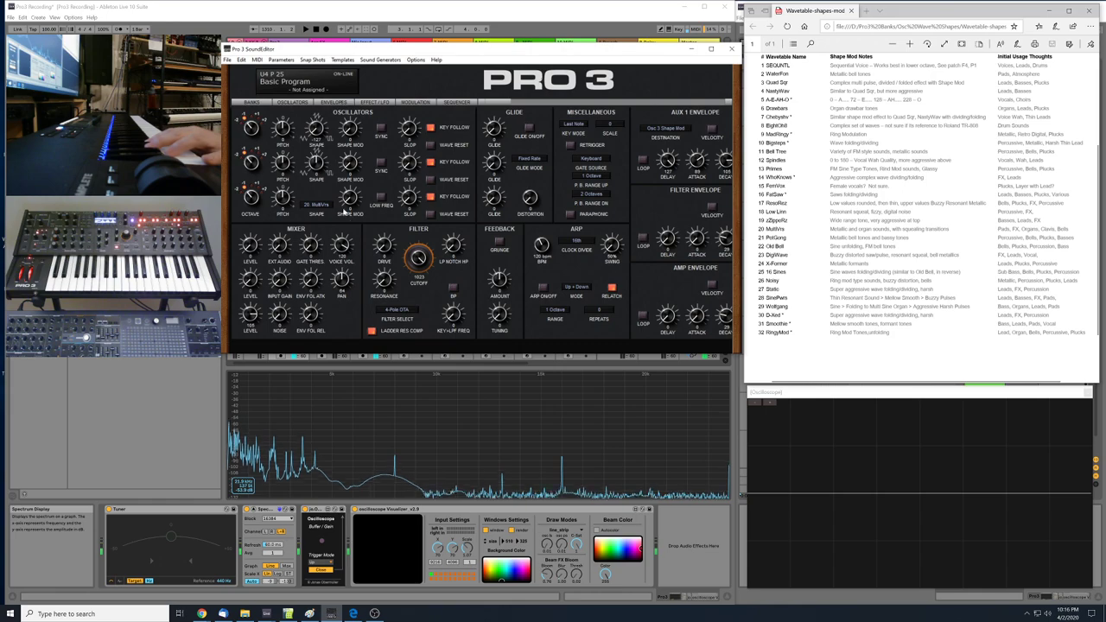
click(322, 205)
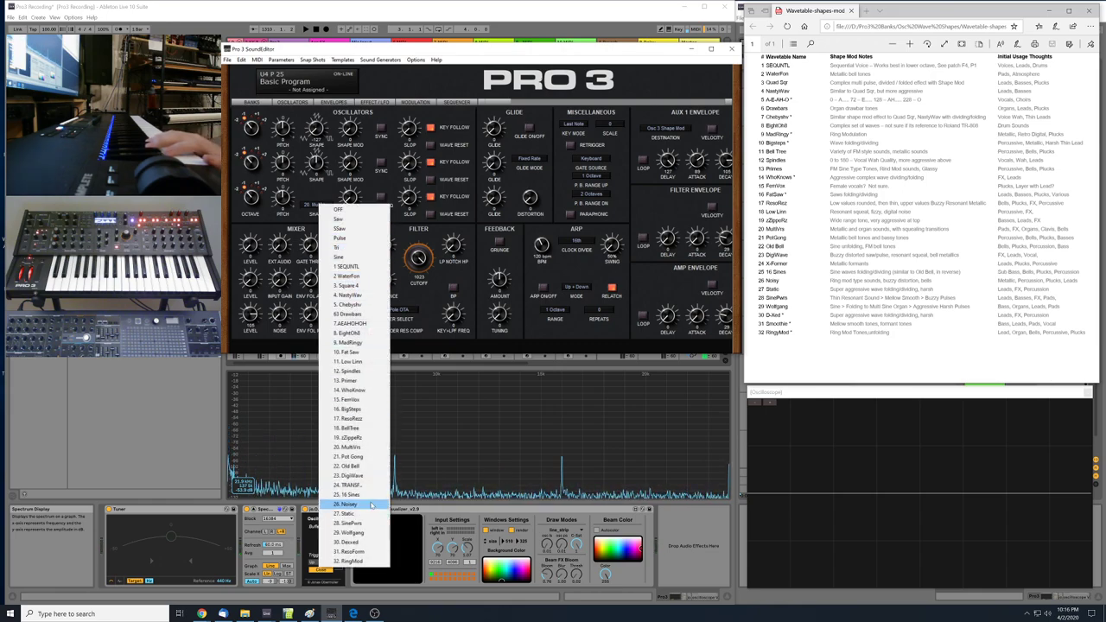
click(351, 457)
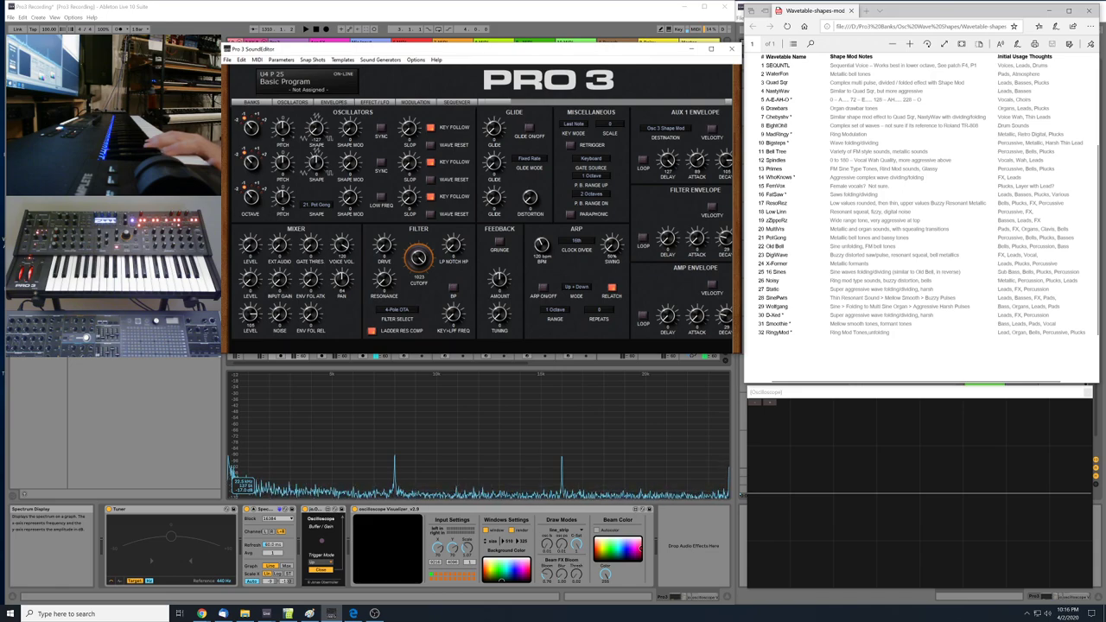
key(alt+Tab)
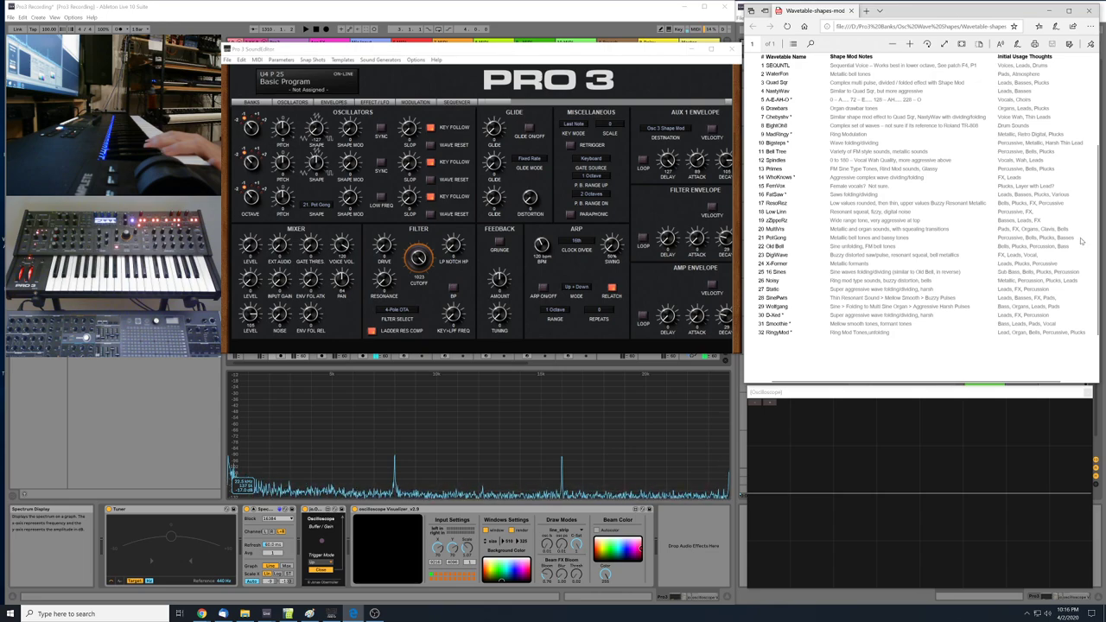
- Set oscillator 3's shape to the 22. Old Bell wavetable, followed by 23. DigiWave
click(317, 205)
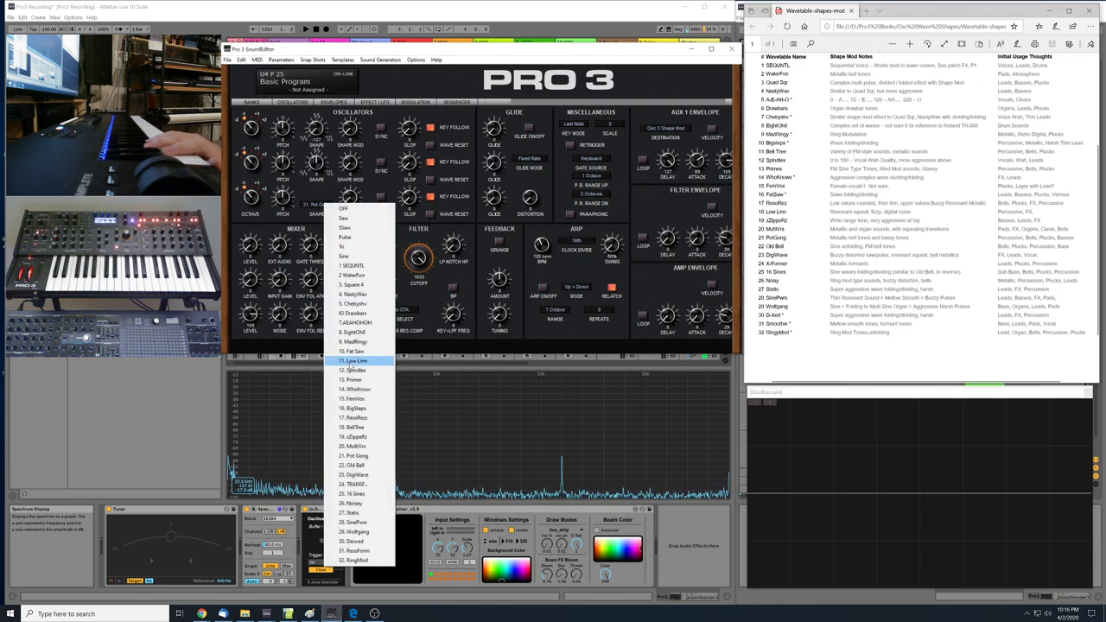
click(356, 466)
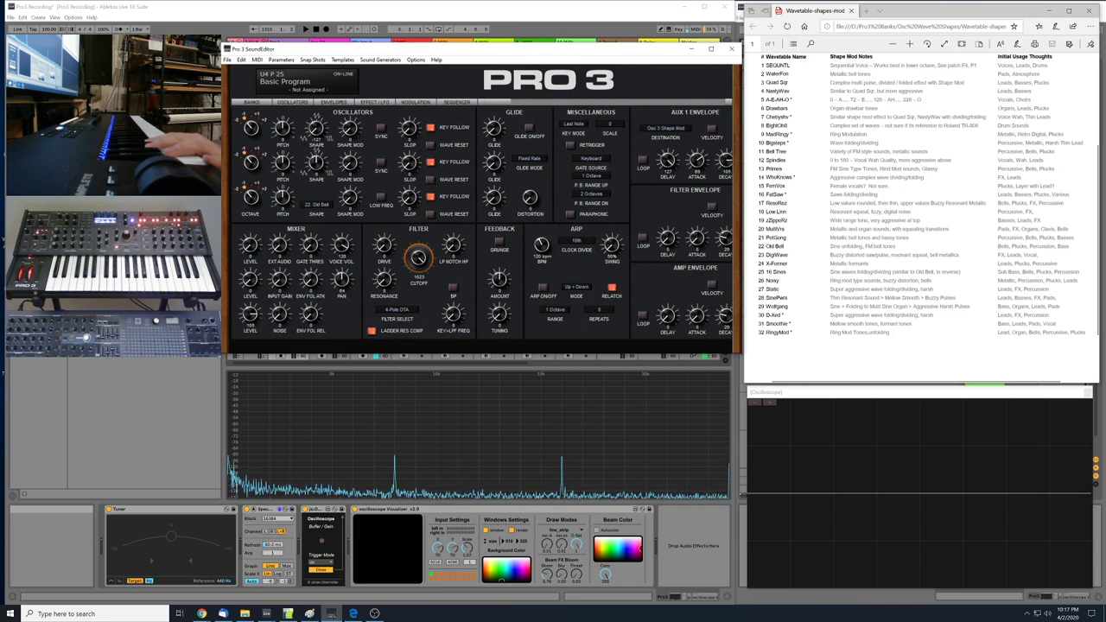
click(311, 206)
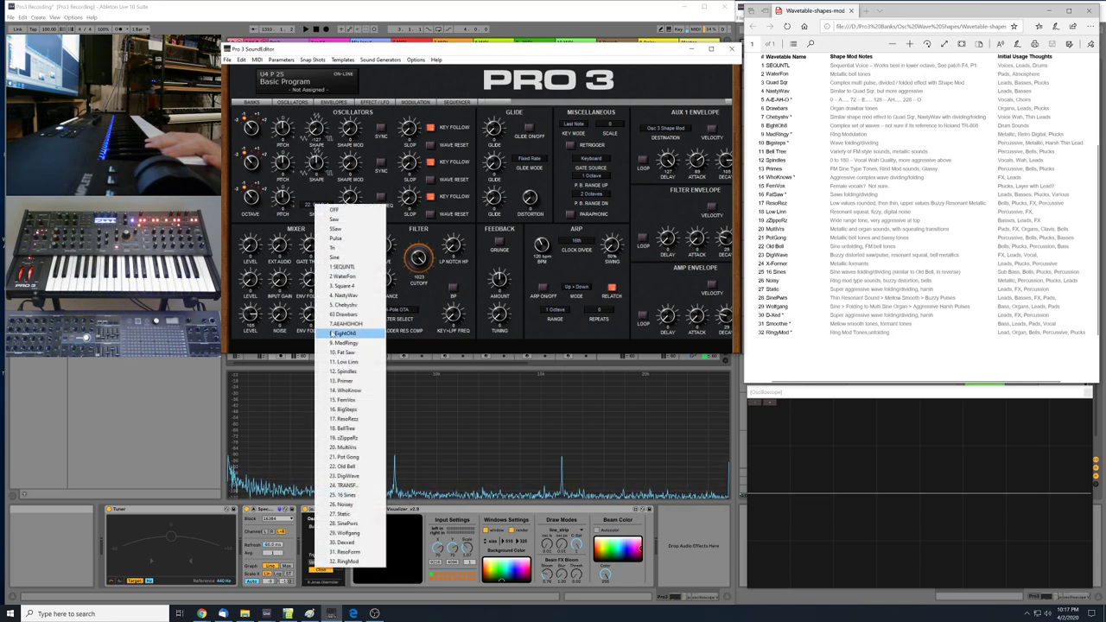
click(345, 334)
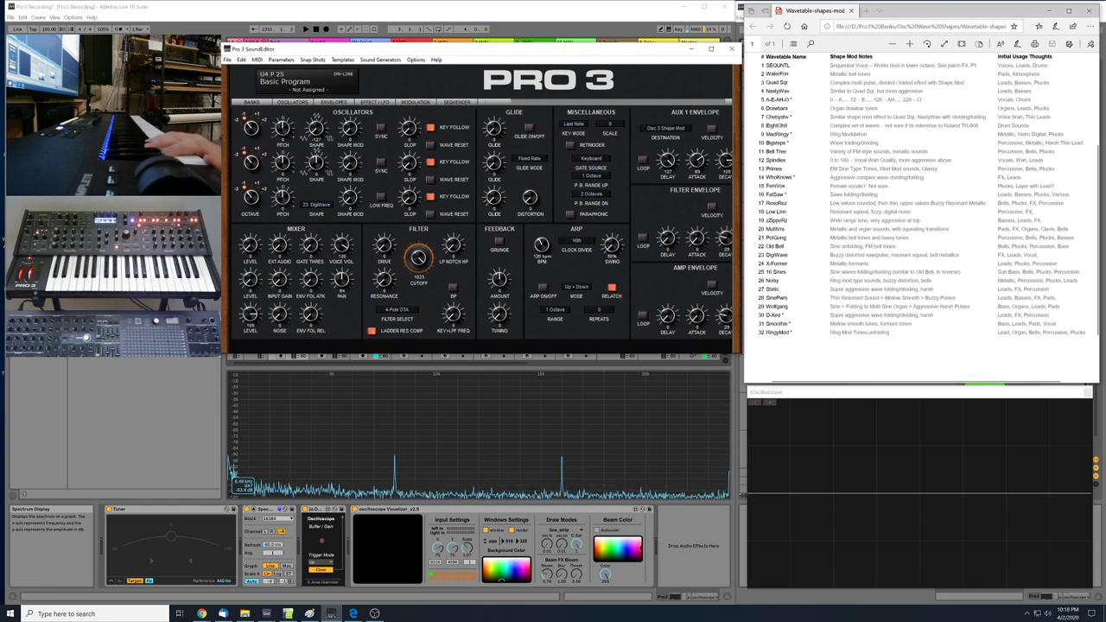
- Consult the wavetable notes PDF, switch oscillator 3's shape to 24. TRANSF, and return to the notes
key(alt+Tab)
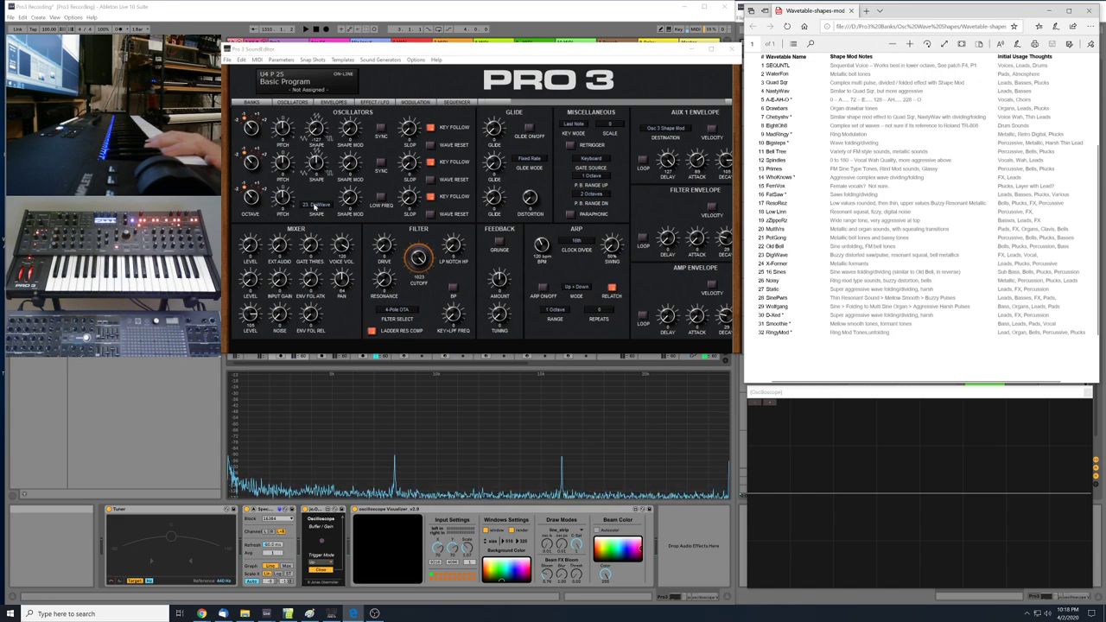
click(316, 206)
click(352, 486)
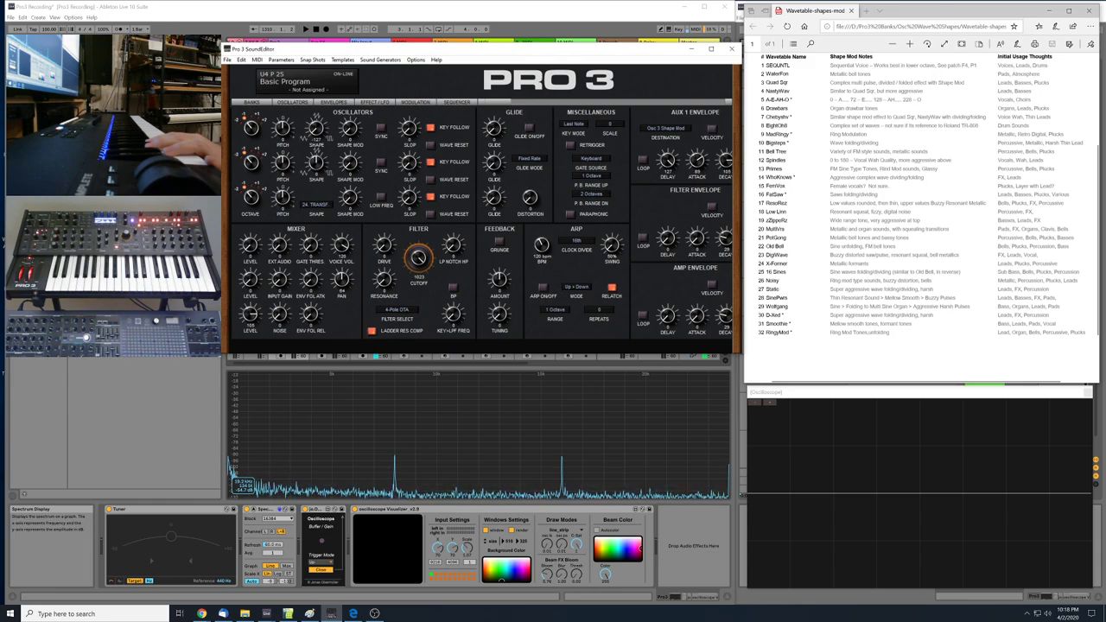
click(1011, 278)
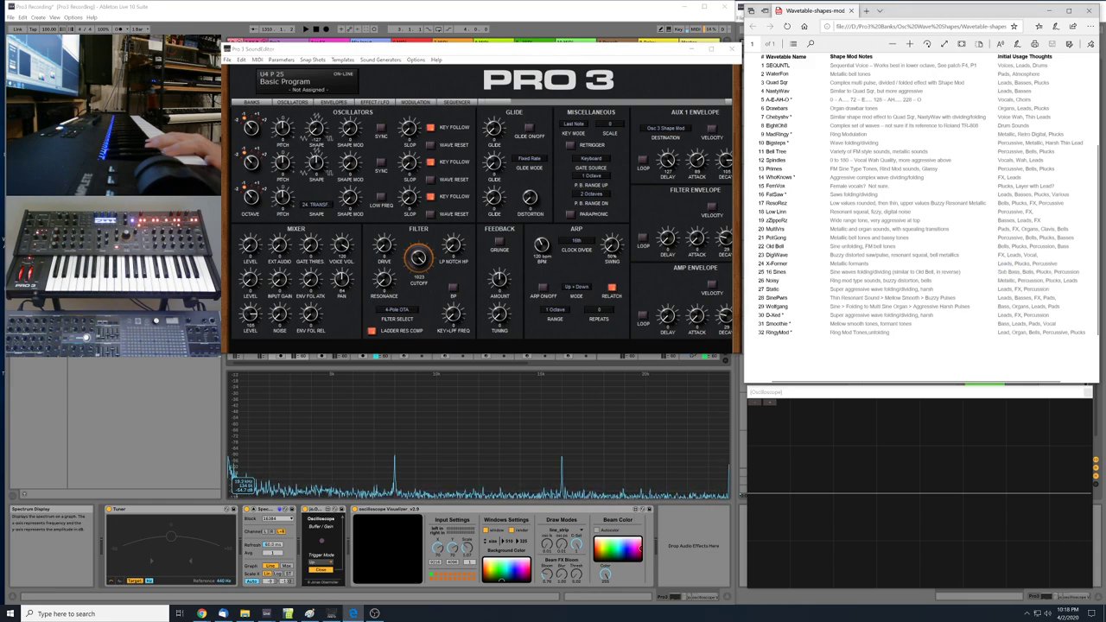
- Change oscillator 3's shape to the 25. 16 Sines wavetable, followed by 26. Noisey
click(320, 208)
click(344, 497)
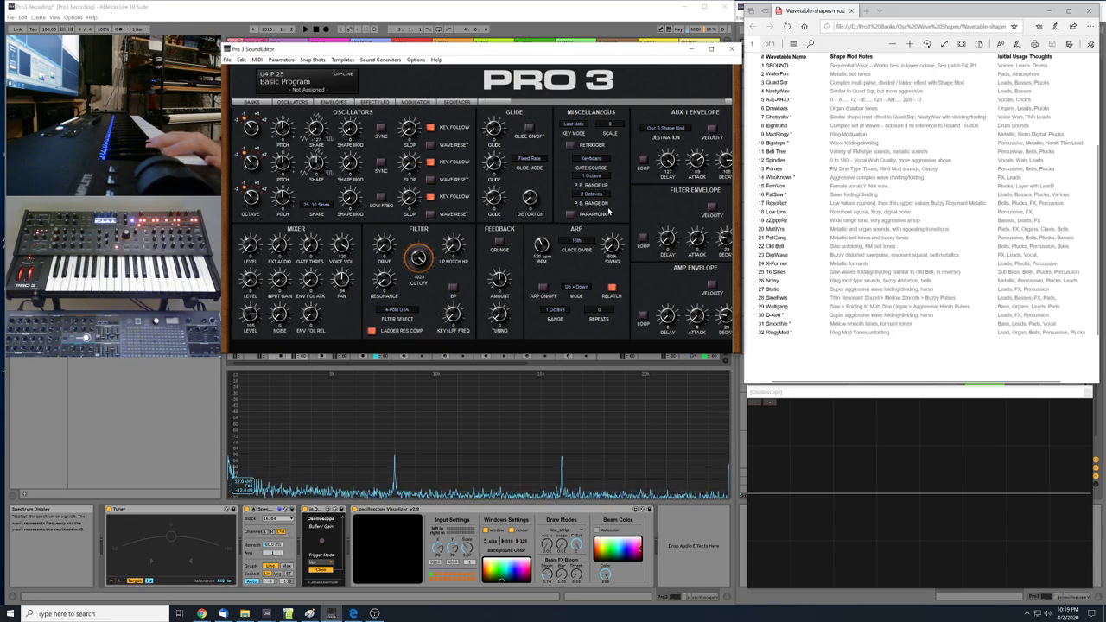
click(316, 205)
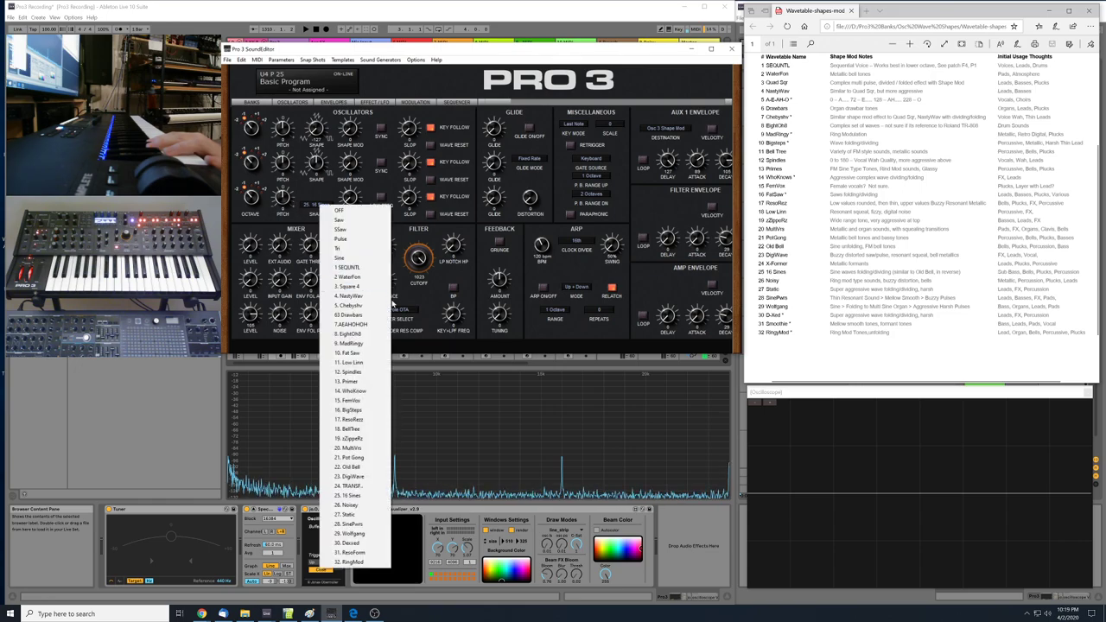
click(348, 508)
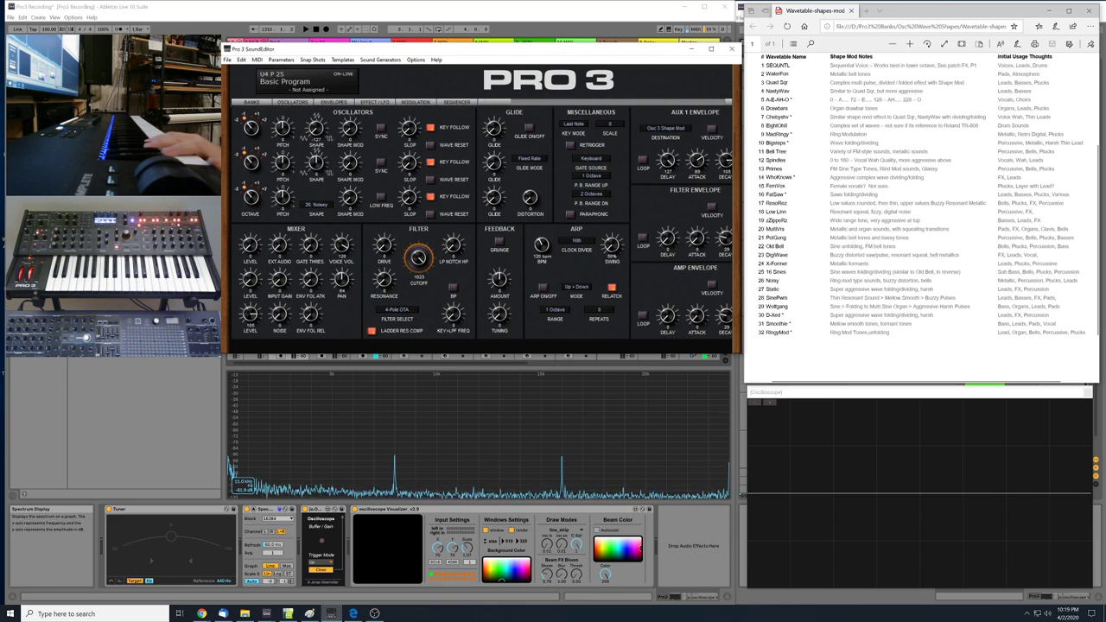
- Switch oscillator 3's shape to the 27. Static wavetable, followed by 28. SinePwrs
click(319, 207)
click(347, 513)
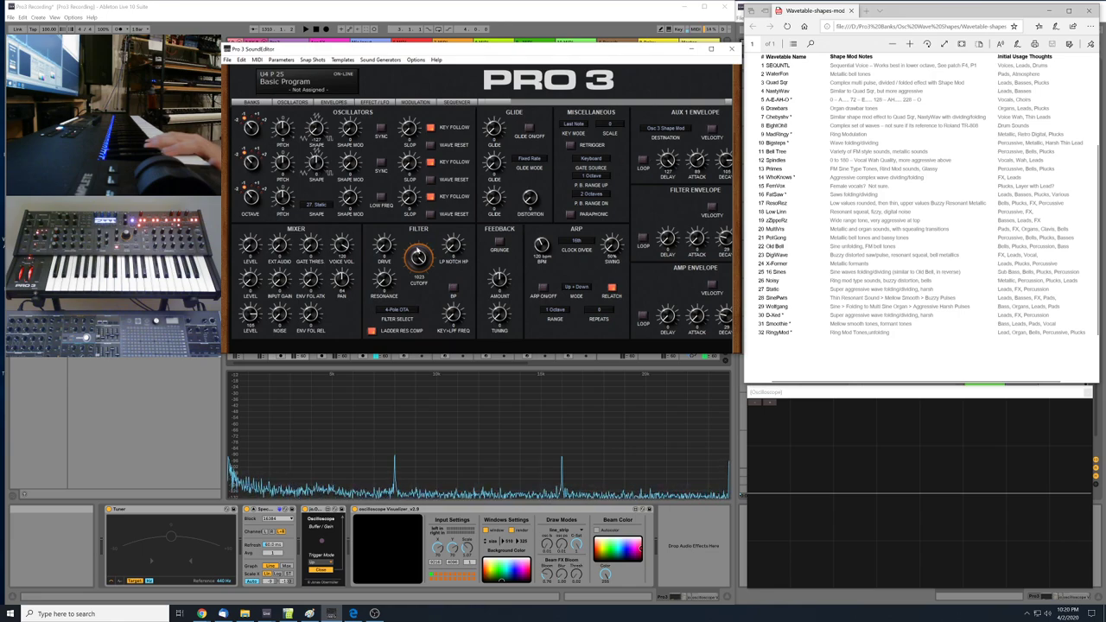
click(317, 204)
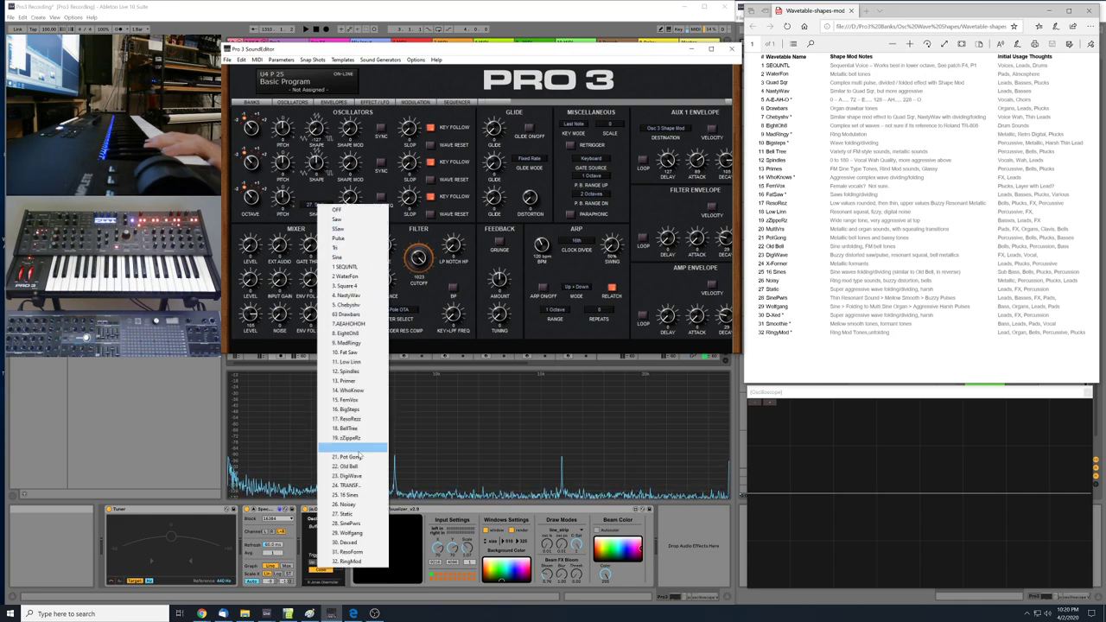
click(350, 523)
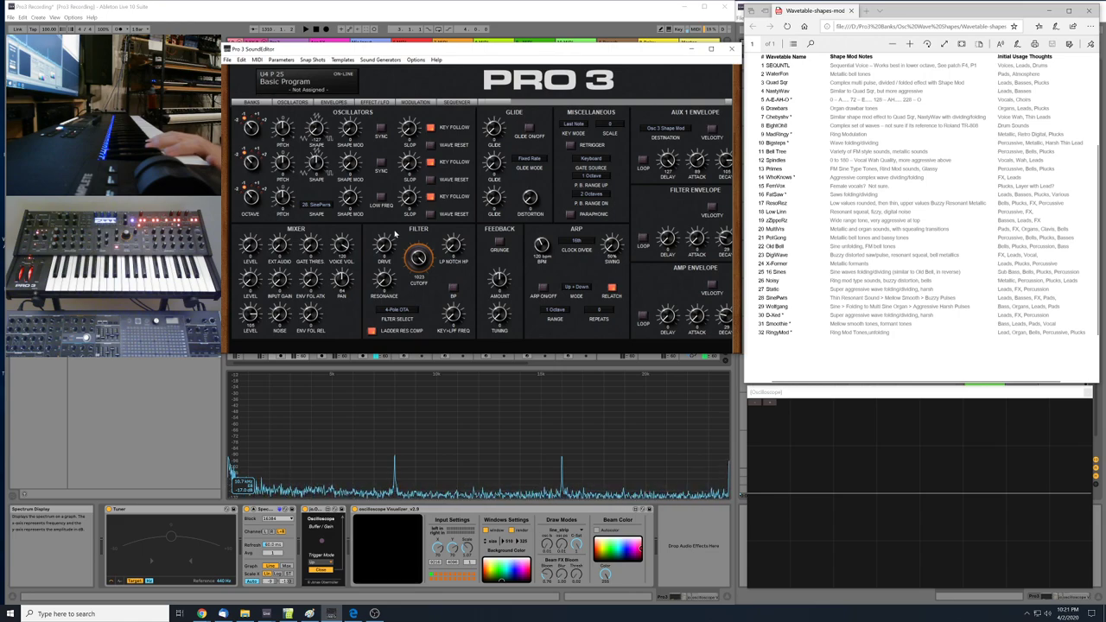
- Set oscillator 3's shape to the 29. Wolfgang wavetable, followed by 30. Dexxed
click(309, 205)
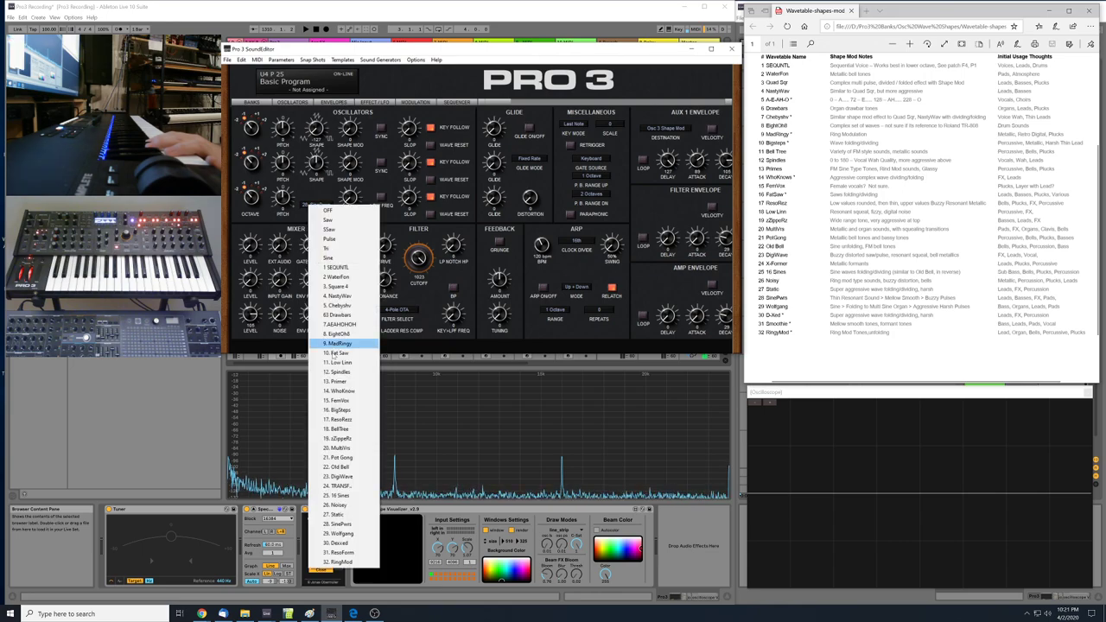
click(344, 534)
click(316, 205)
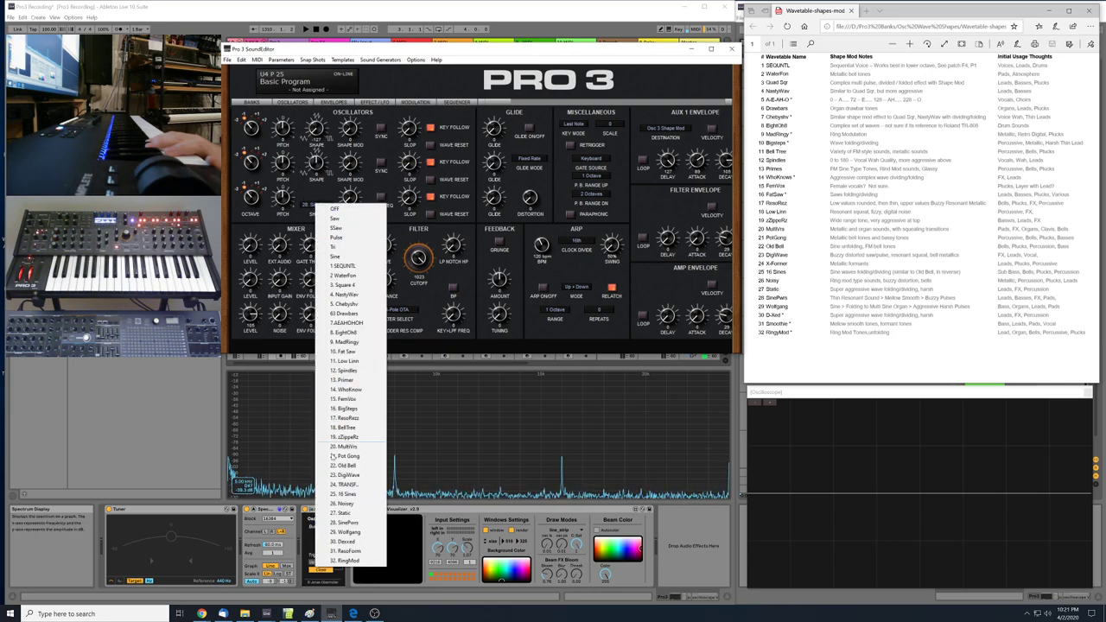
click(346, 543)
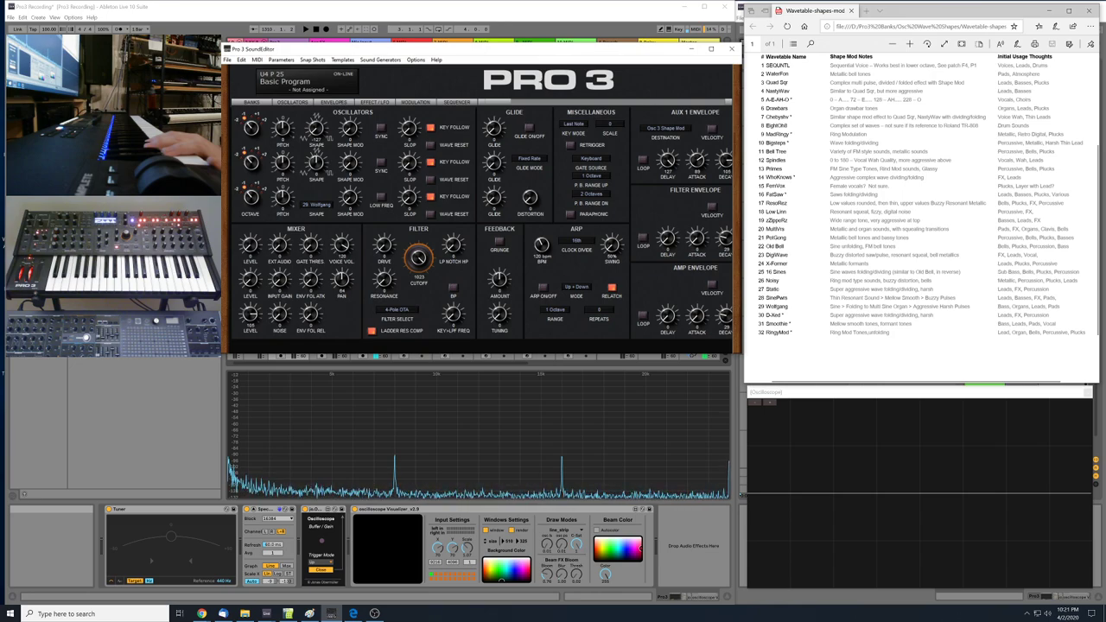
click(343, 207)
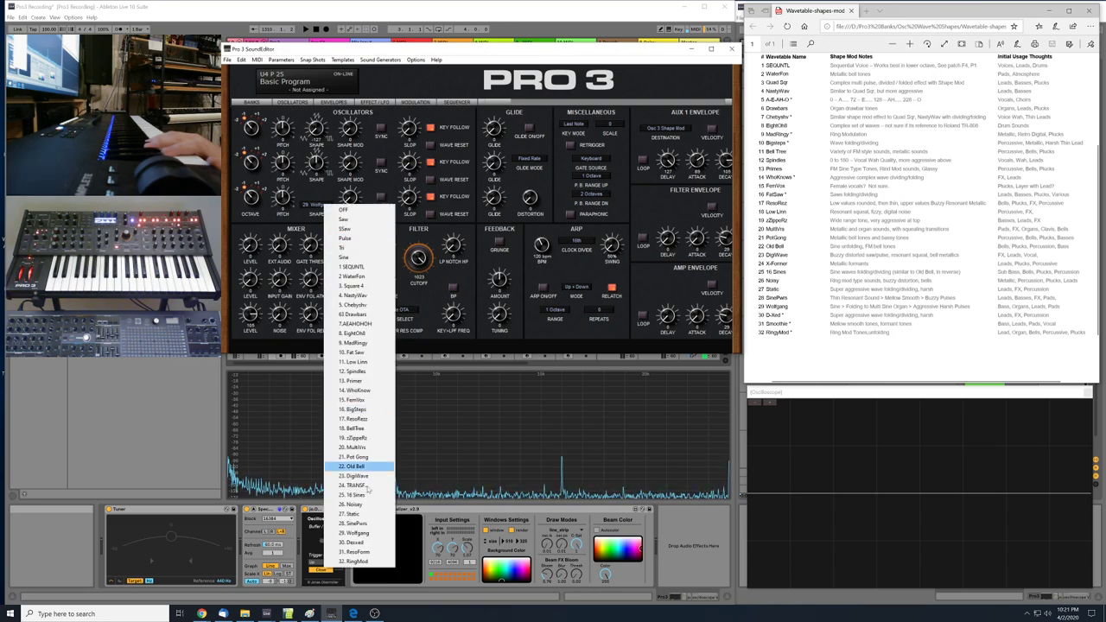
click(355, 542)
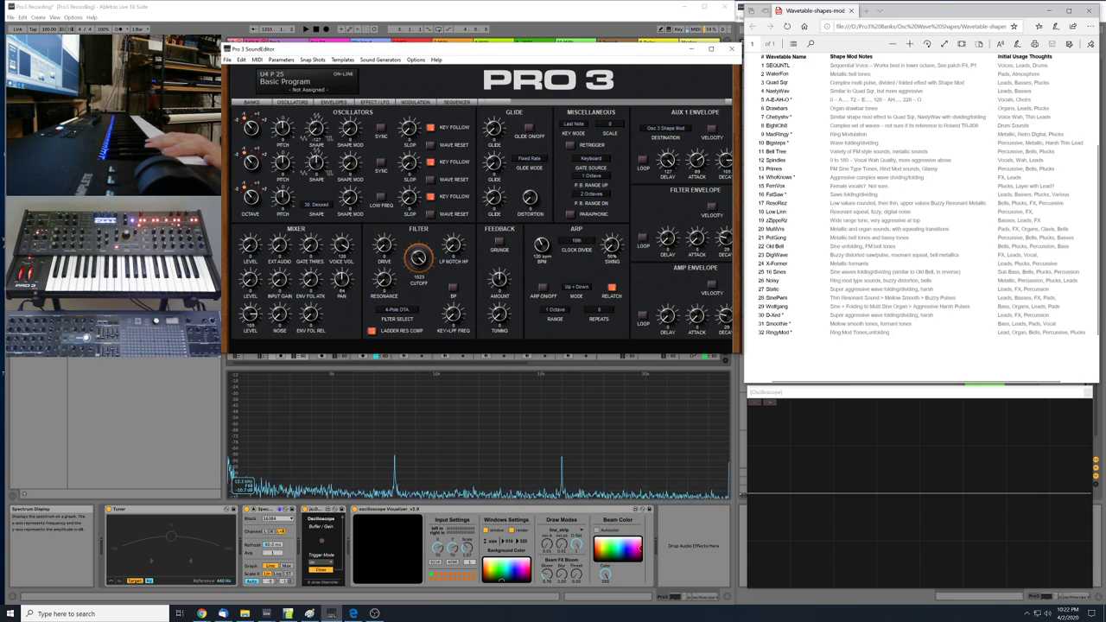
- Consult the wavetable notes PDF, and change oscillator 3's shape to 31. ResoForm, followed by 32. RingMod
key(alt+Tab)
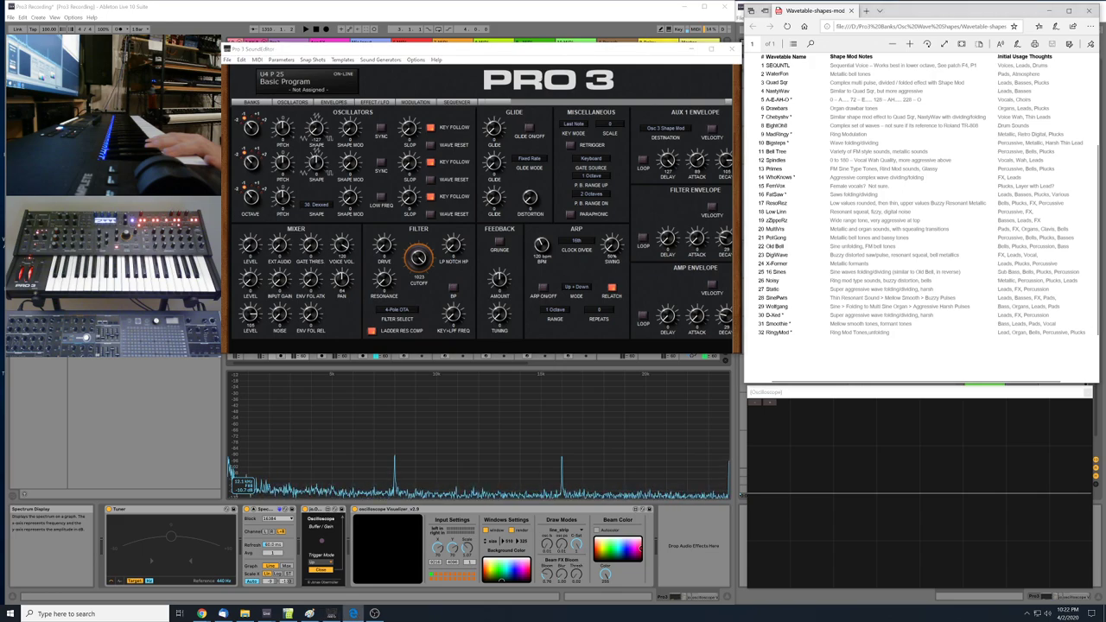
click(294, 204)
click(332, 539)
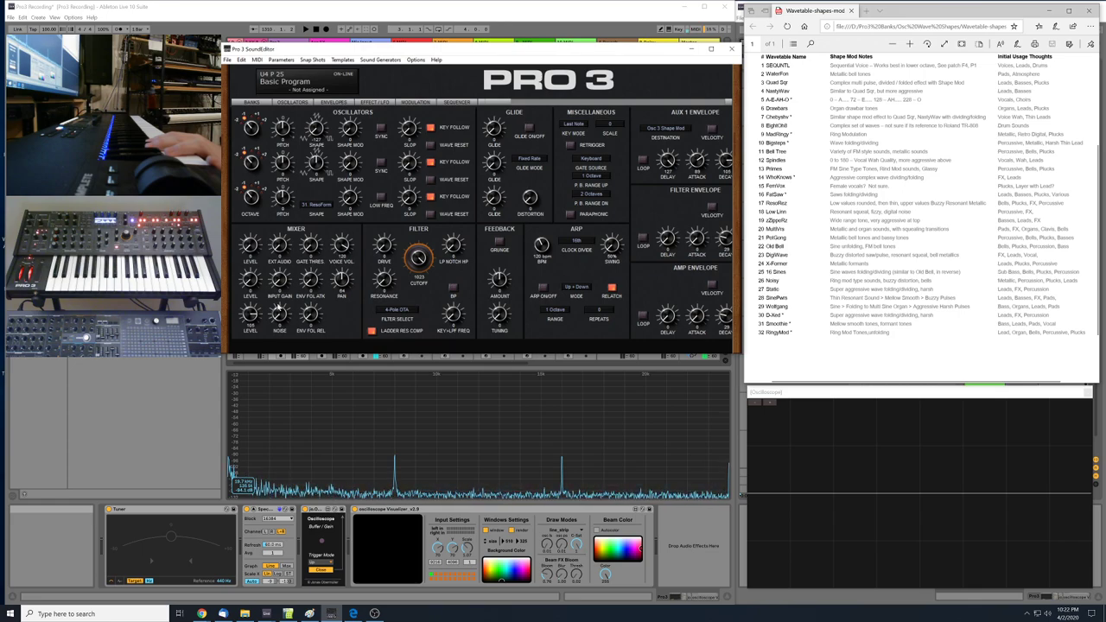
click(316, 205)
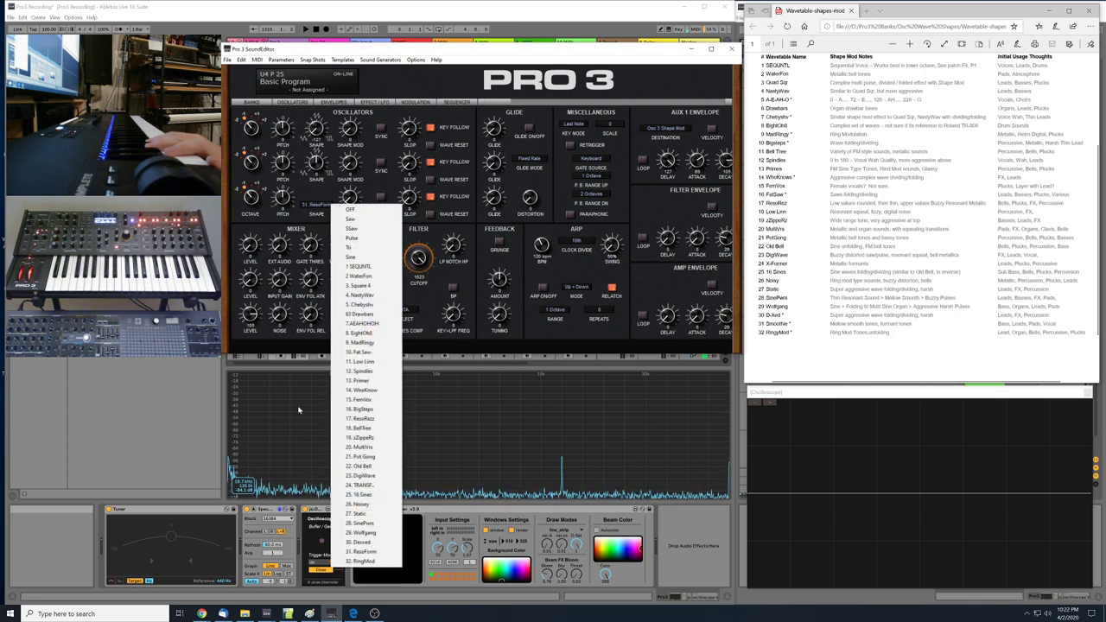
click(363, 560)
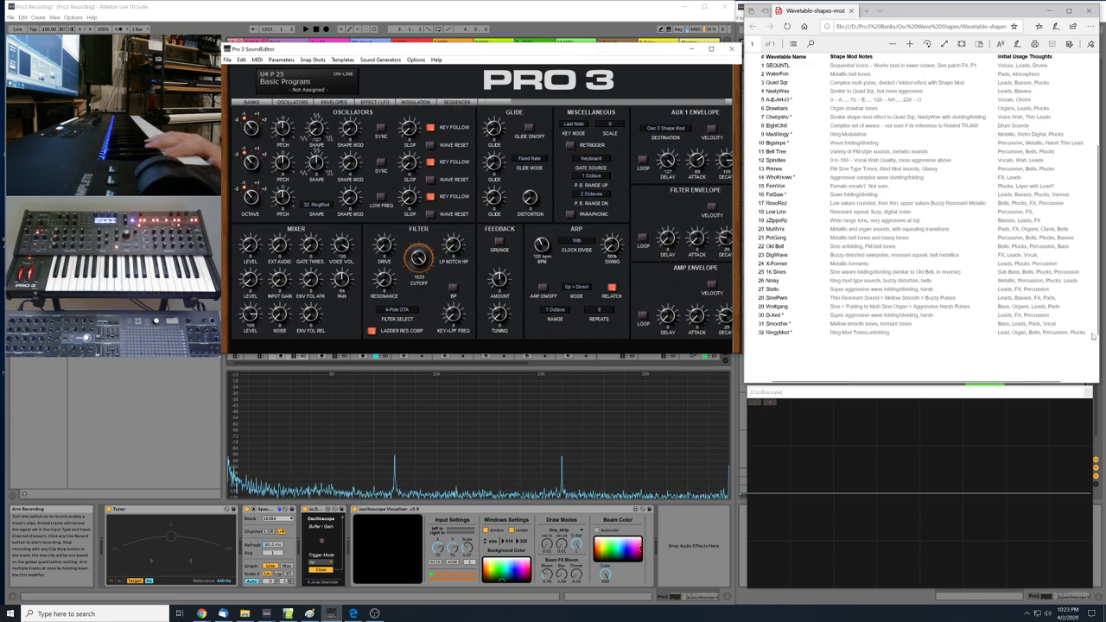
click(322, 205)
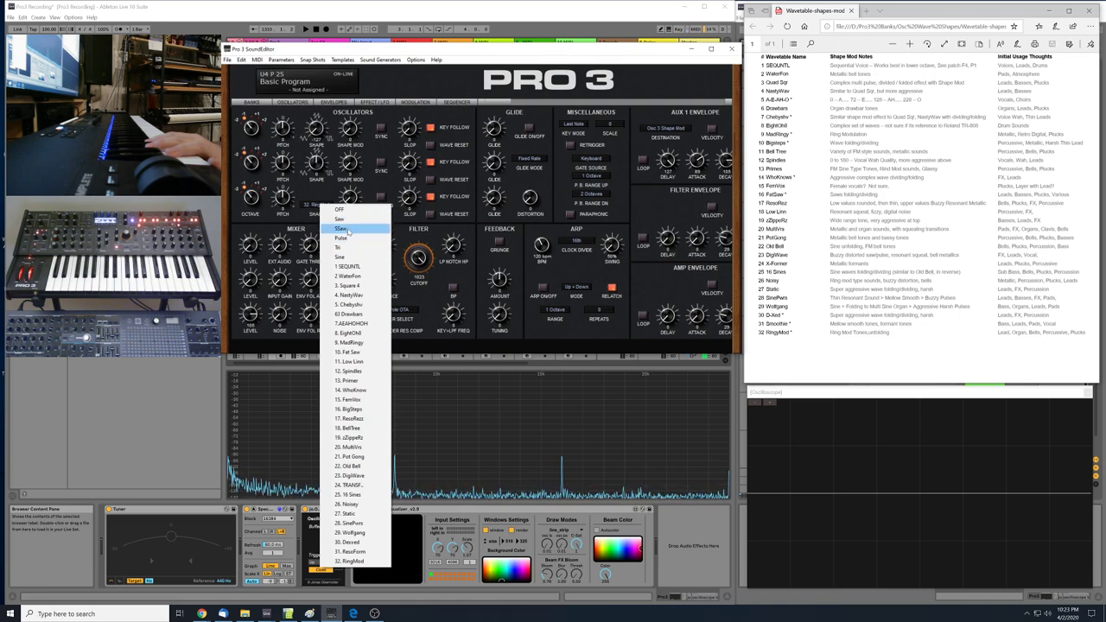
click(322, 194)
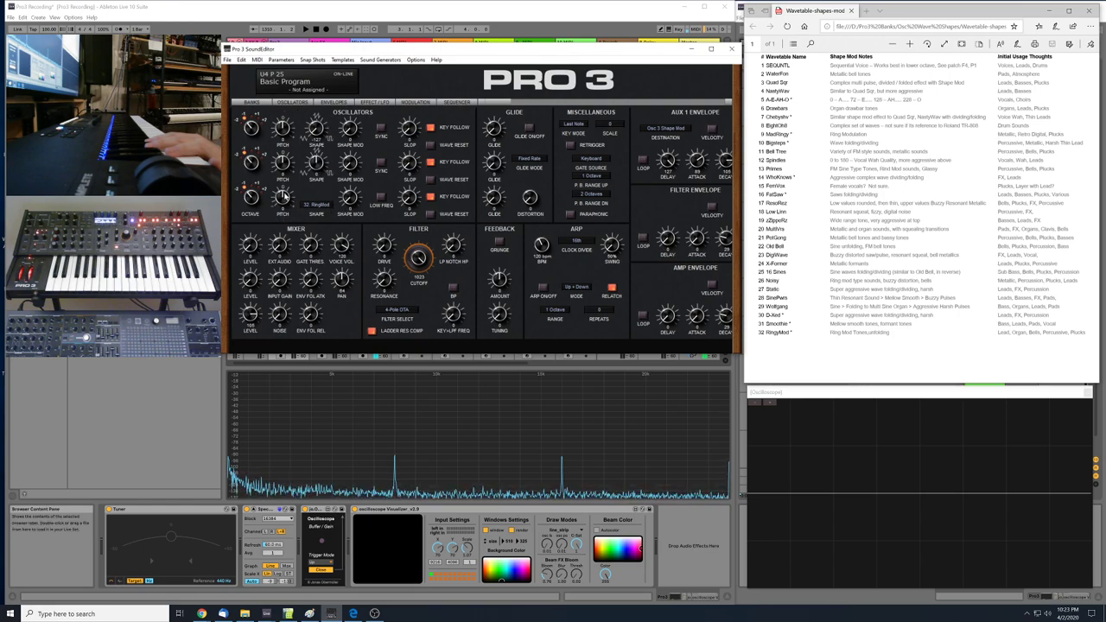
click(316, 205)
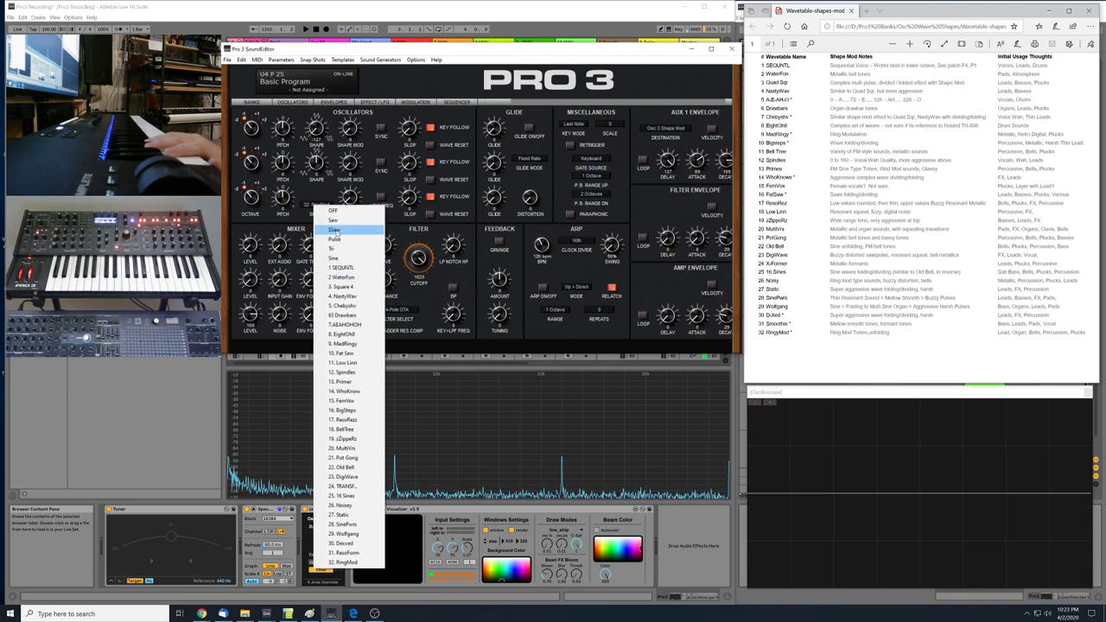
click(327, 193)
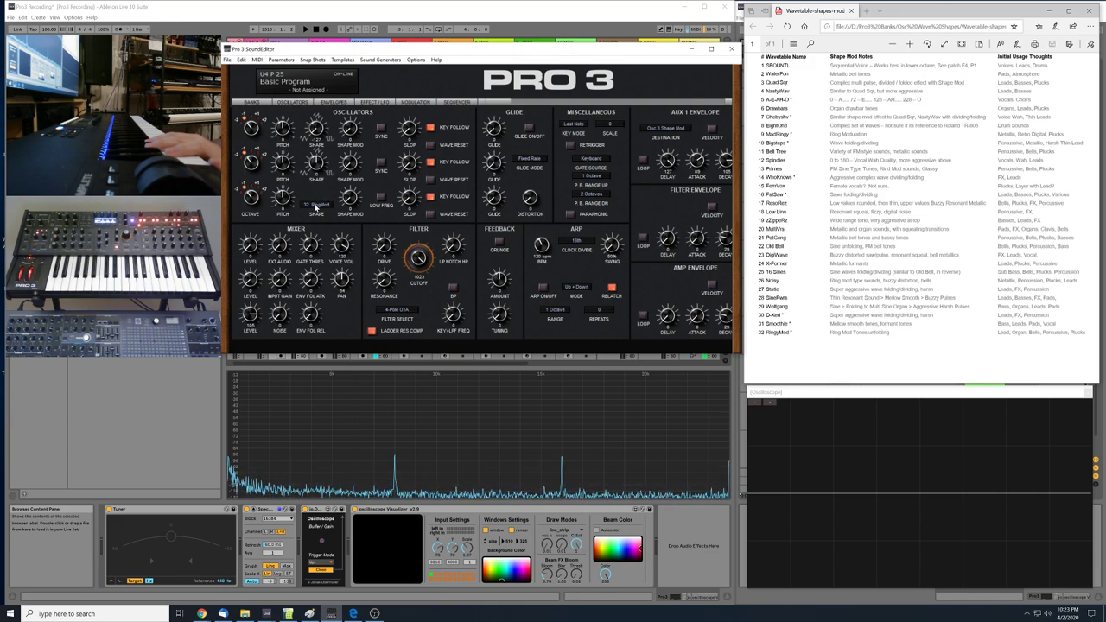
click(318, 205)
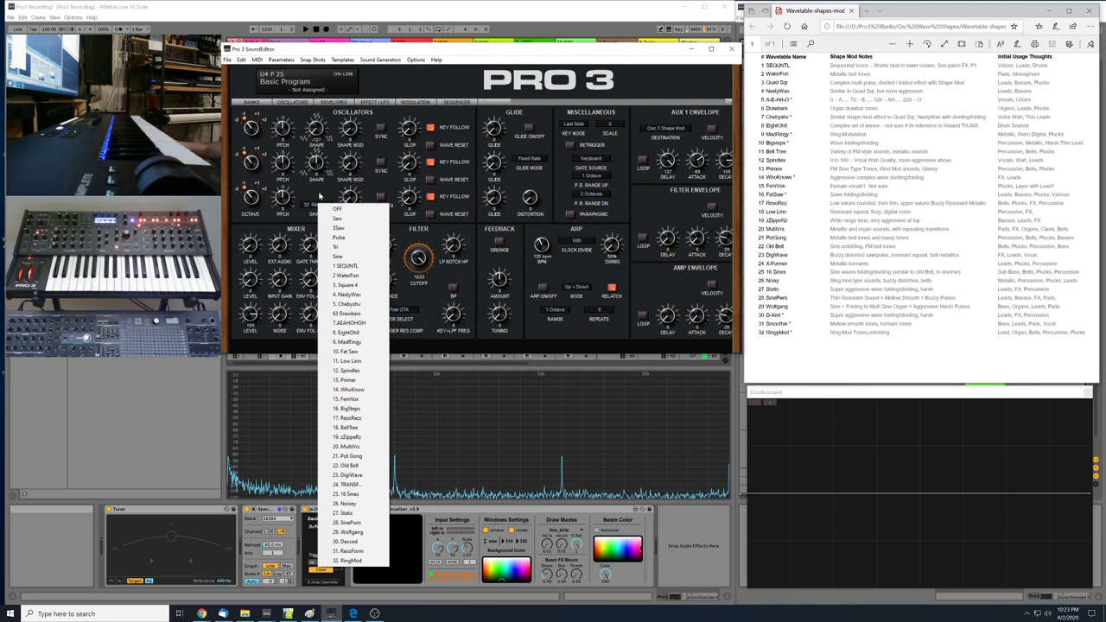
click(319, 196)
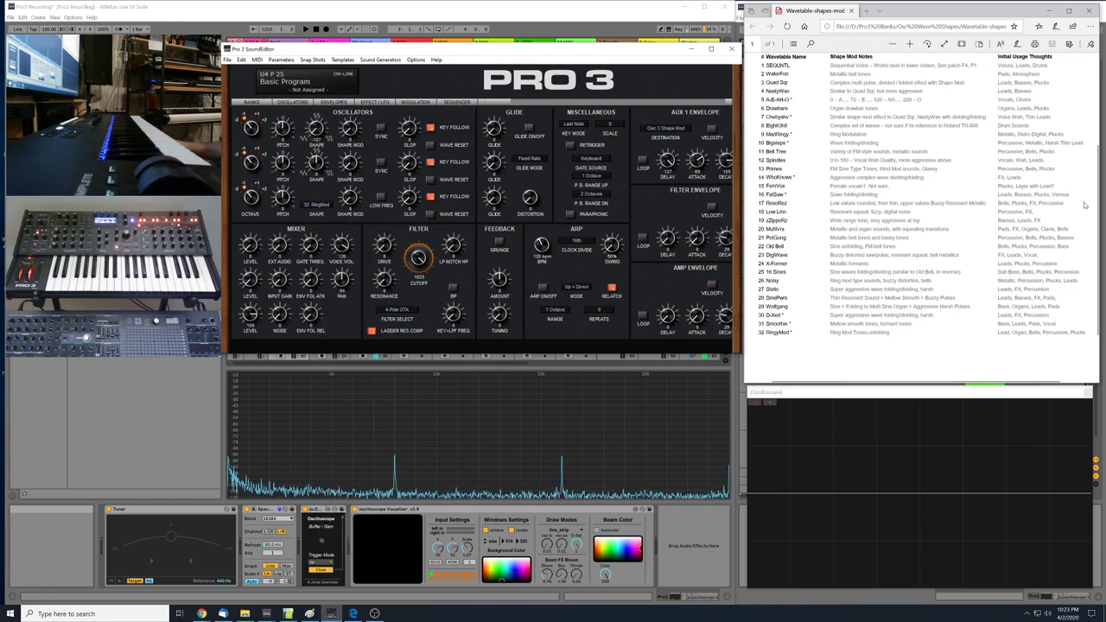
- Review the notes PDF from the digital oscillator shapes through the complete list of 32 wavetables
scroll(920, 216, up, 4)
scroll(920, 216, down, 4)
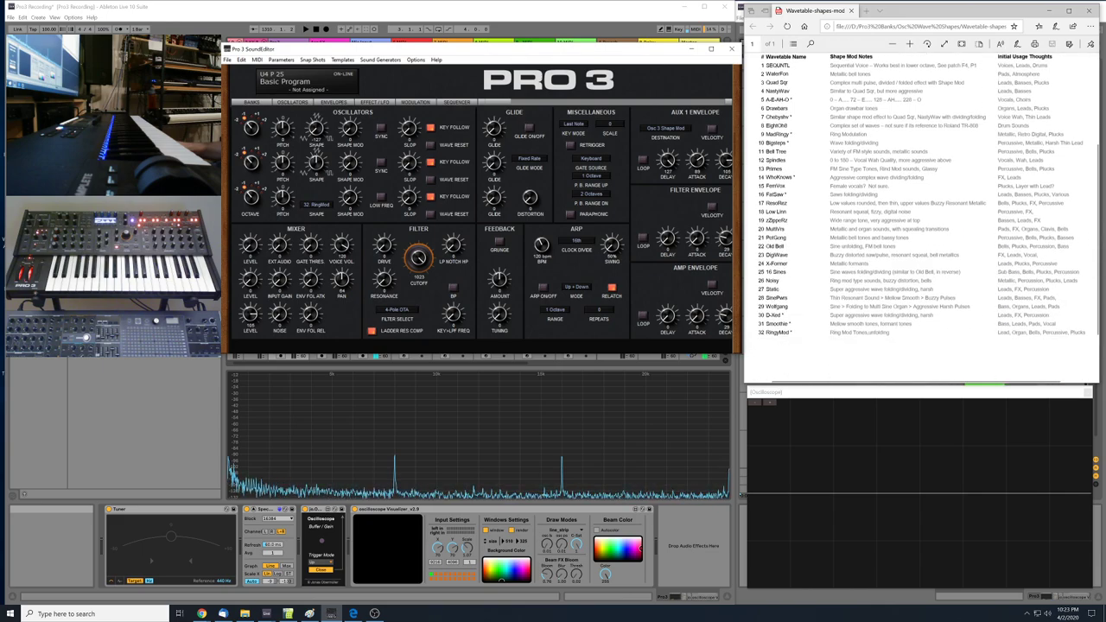
scroll(920, 216, up, 4)
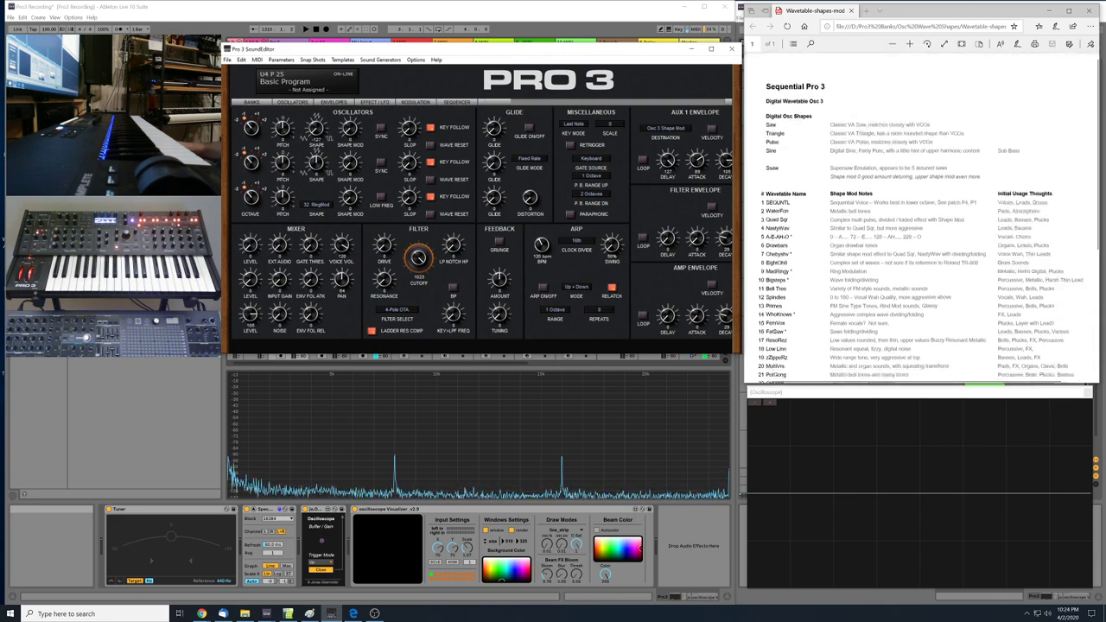
scroll(920, 216, down, 4)
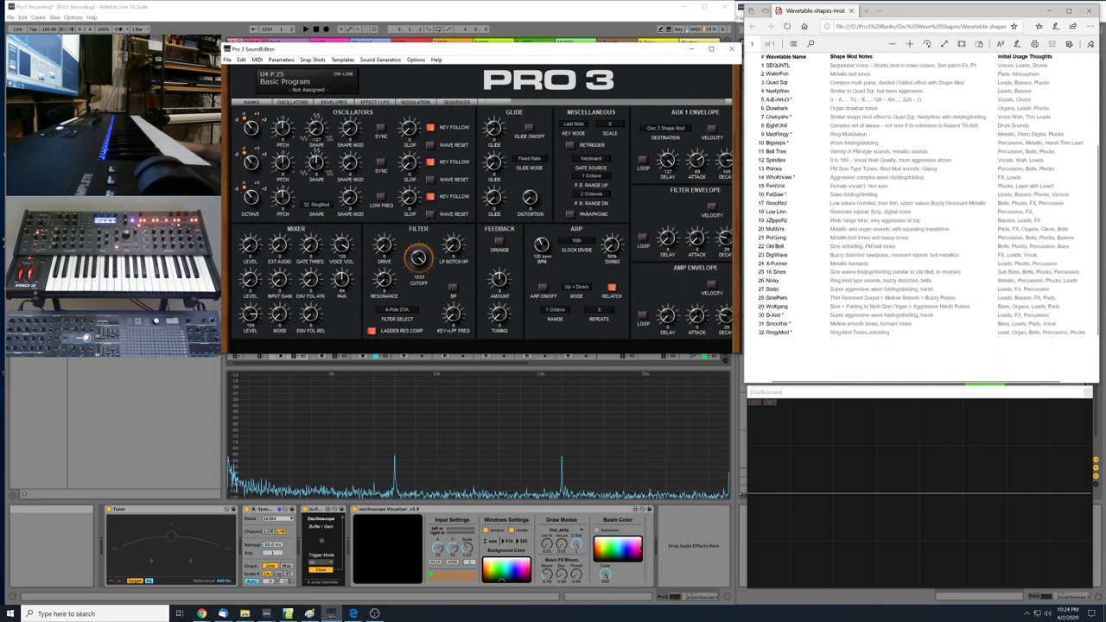